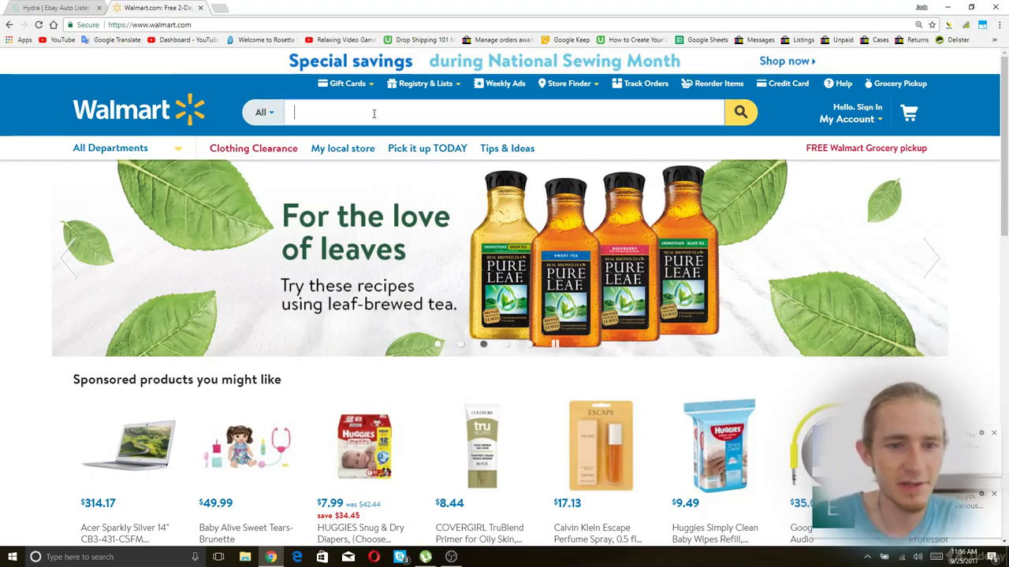
Search Walmart for "baby" and show all baby products.
scroll(373, 114, "down", 2)
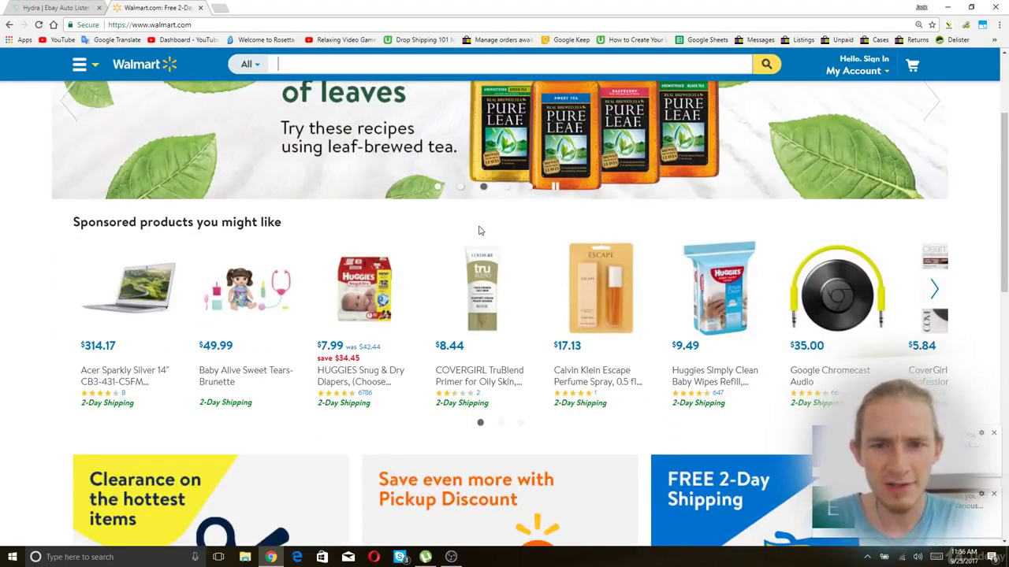
scroll(479, 231, "up", 2)
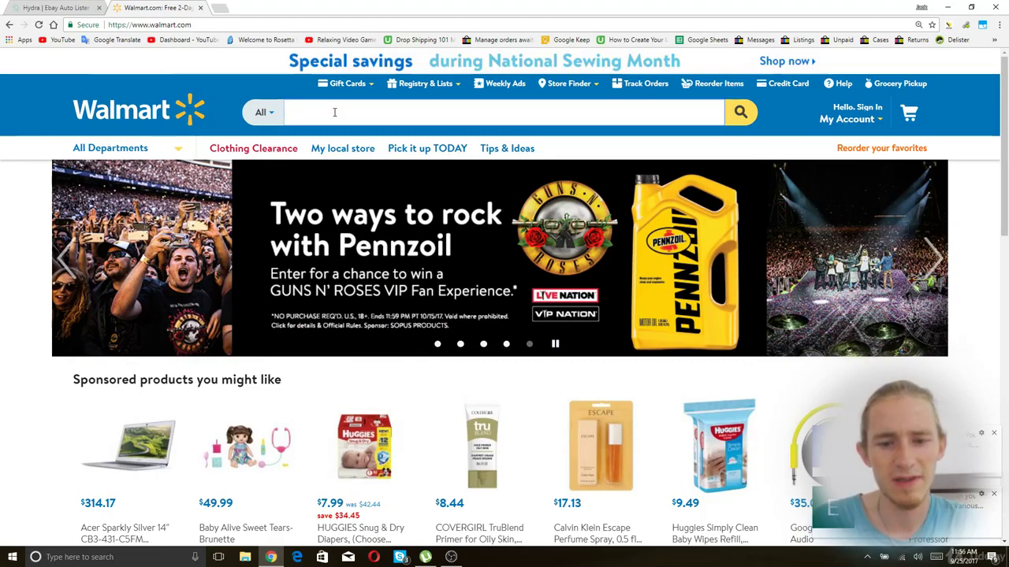
type("baby")
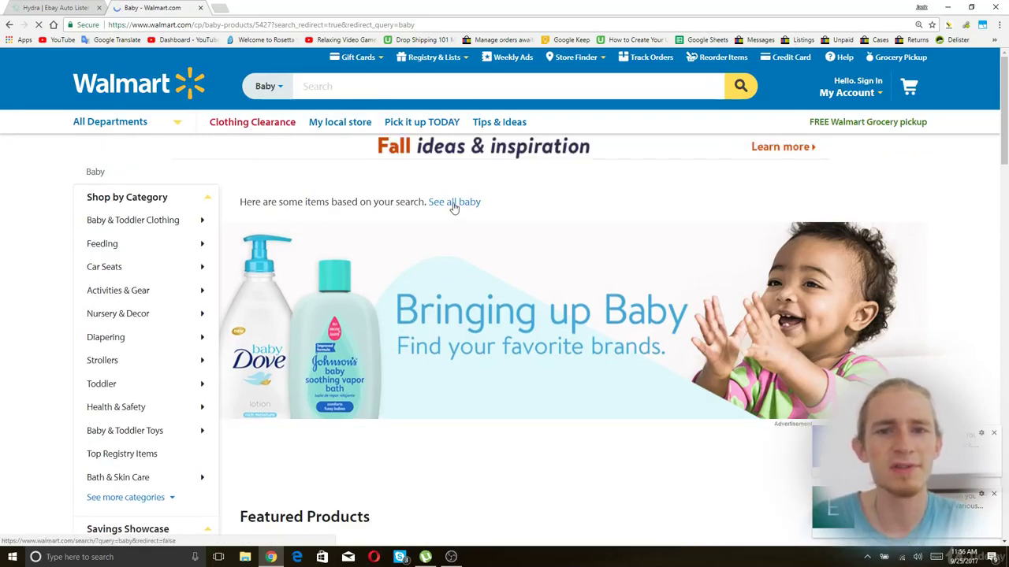
left_click(454, 203)
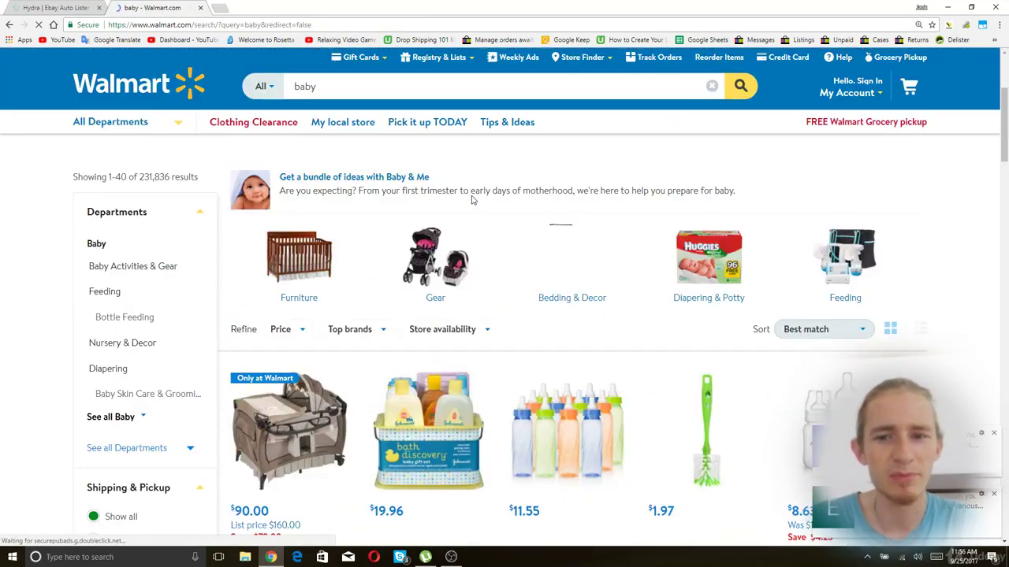
Open the product page of the American Baby Company 100 Percent Cotton Sweater Knit Blanket from the results.
scroll(472, 200, "down", 5)
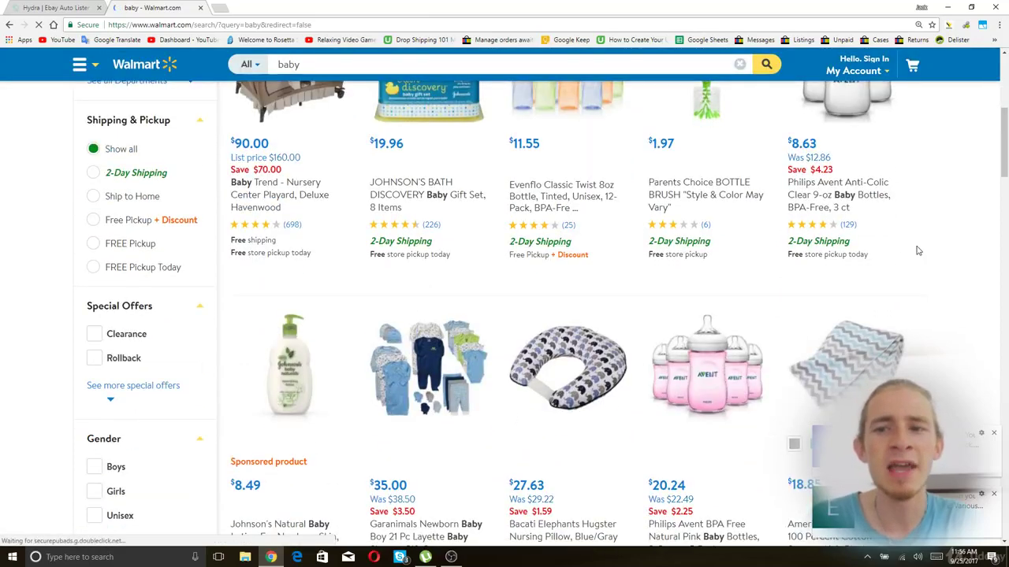
scroll(918, 249, "down", 3)
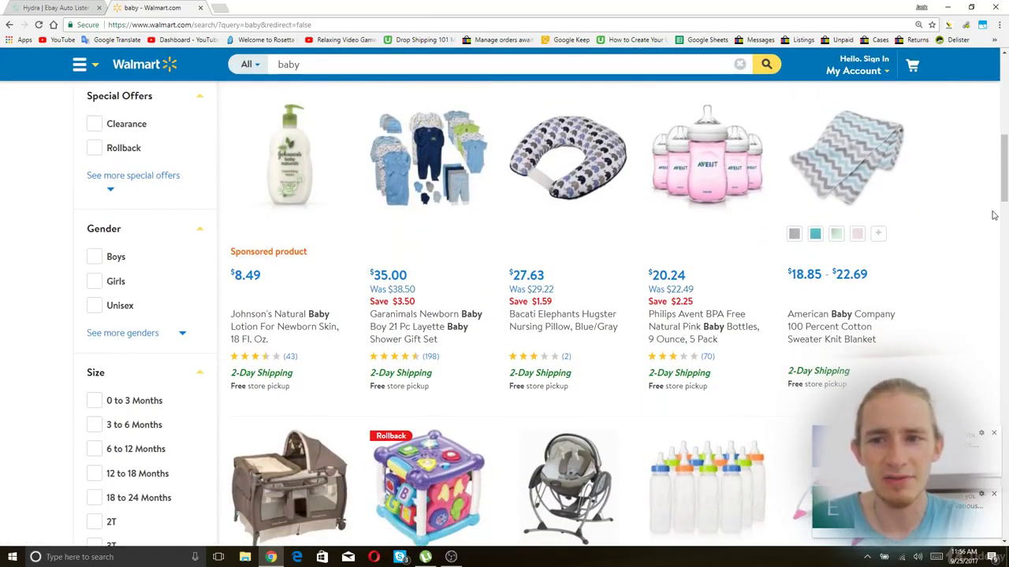
left_click(851, 154)
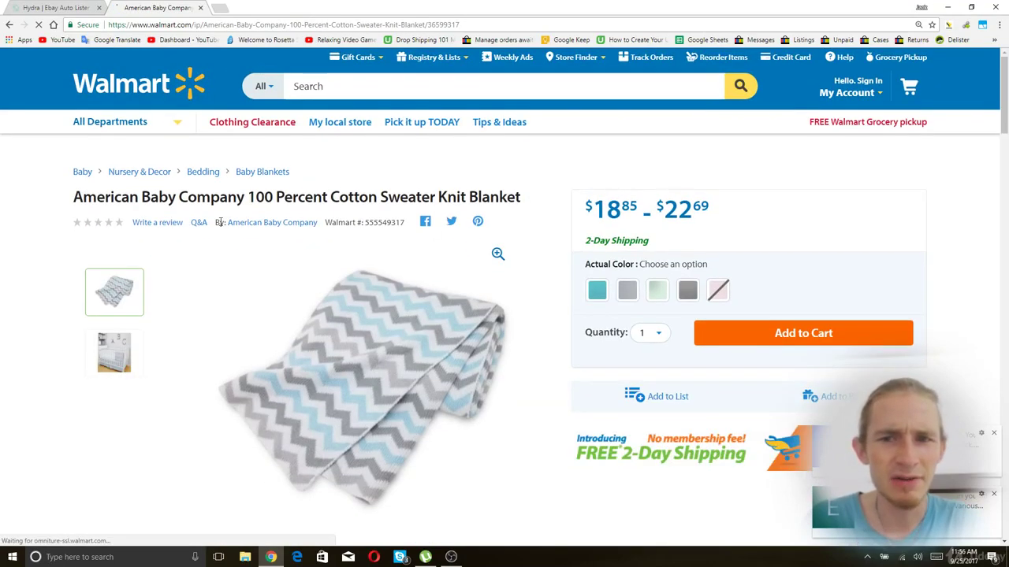
scroll(346, 229, "down", 1)
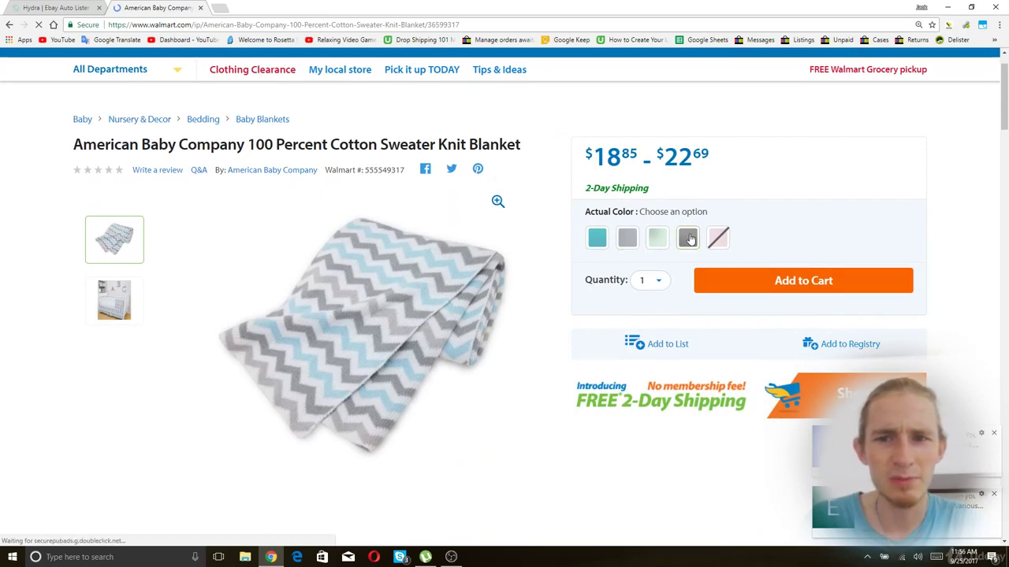
Copy the blanket page's web address and place its browser tab before the Hydra one.
left_click(329, 24)
key("ctrl+c")
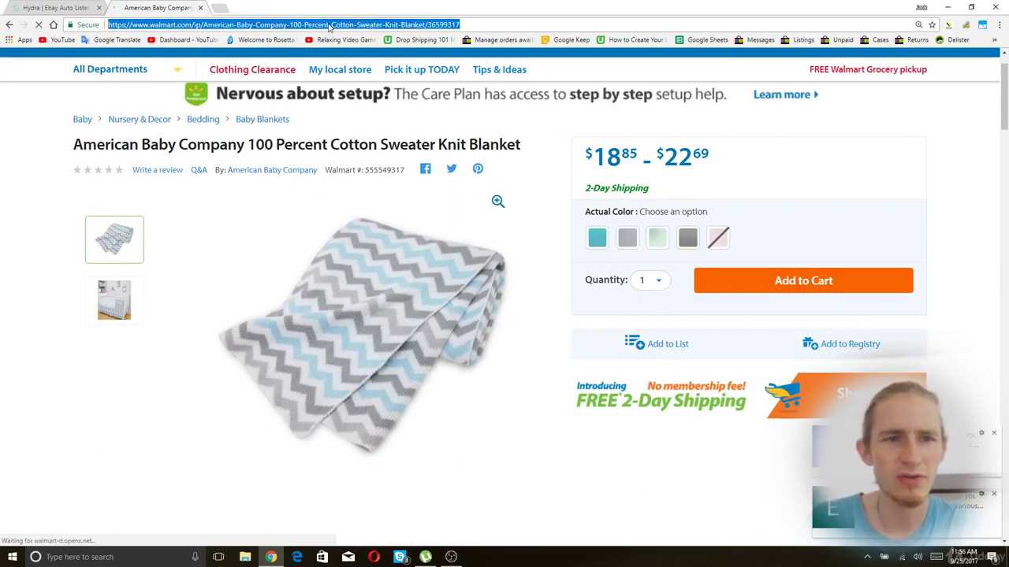
left_click_drag(148, 8, 59, 8)
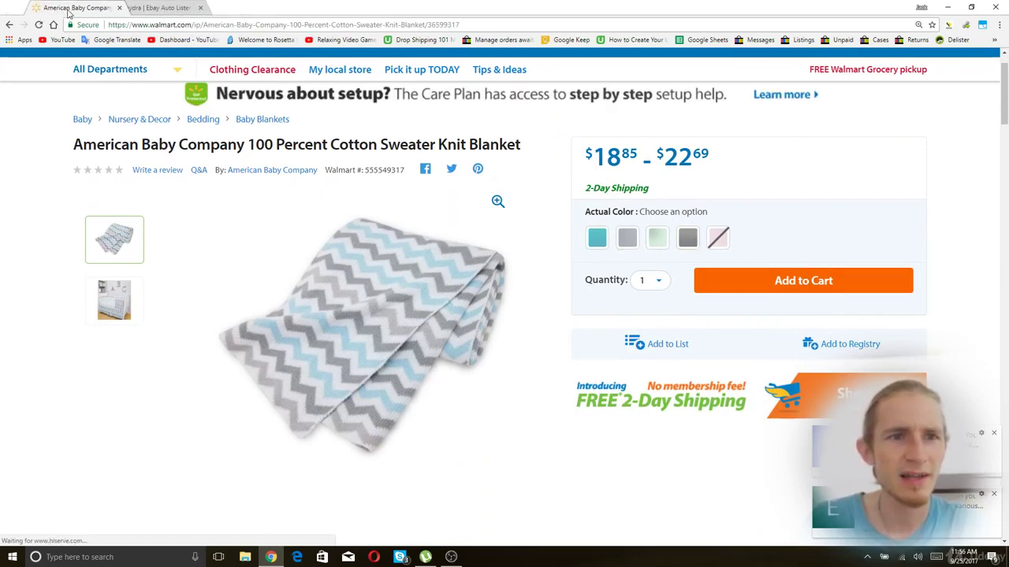
Launch the Hydra dashboard from the Hydra Lister website.
left_click(148, 9)
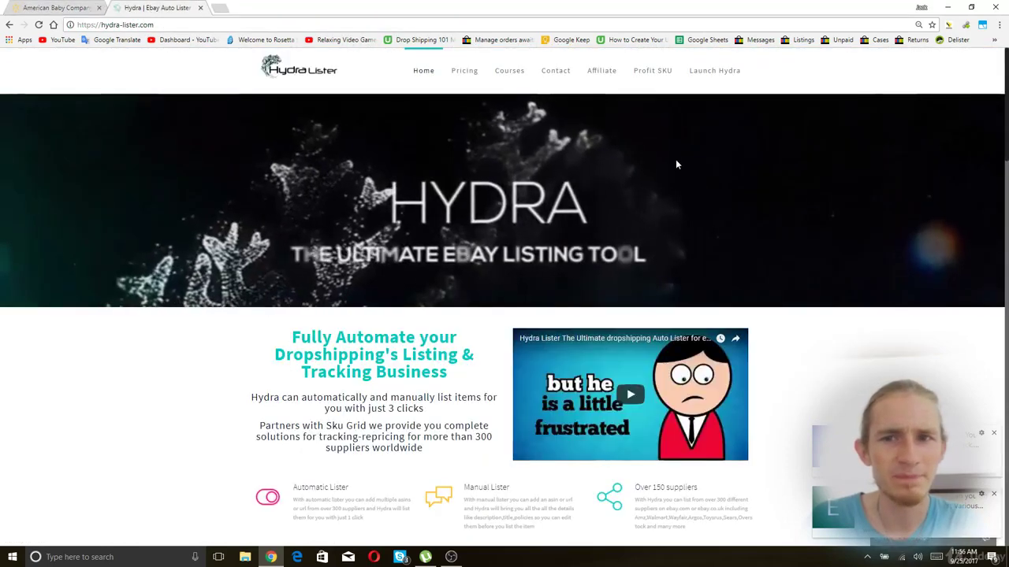
left_click(721, 72)
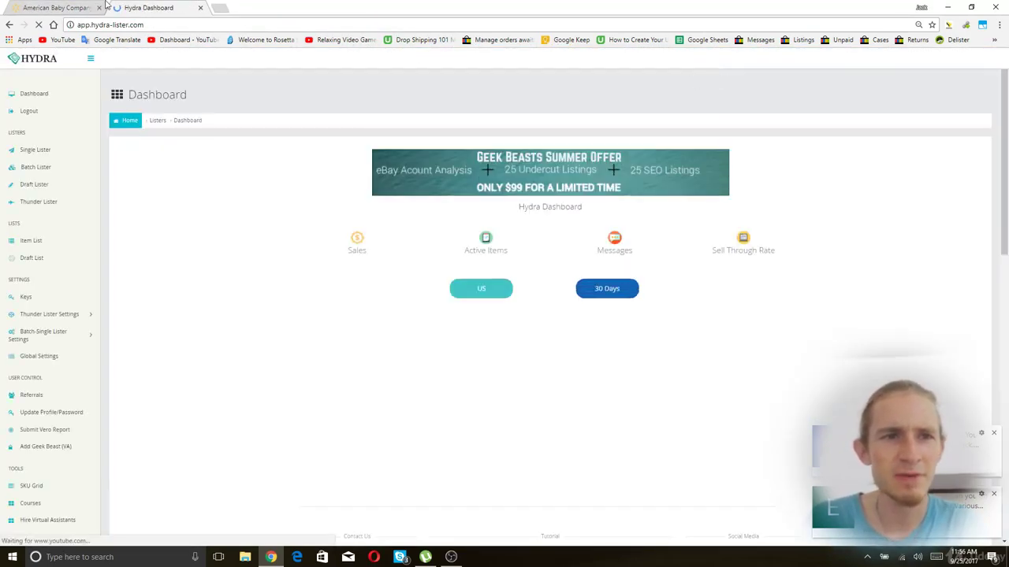
left_click(62, 8)
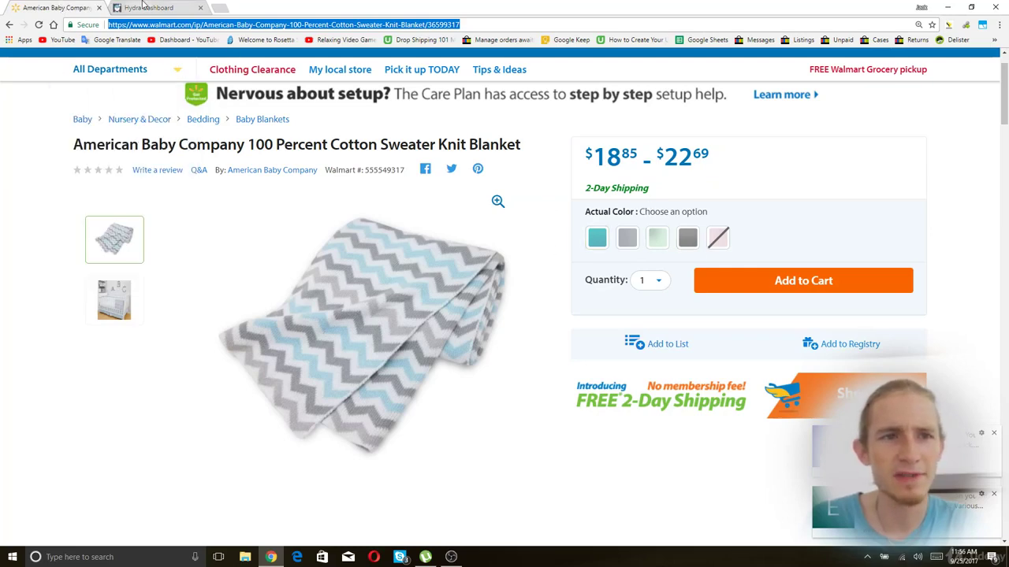
left_click(144, 7)
Open Hydra's Single Lister in three new browser tabs and in the dashboard's own tab.
right_click(35, 151)
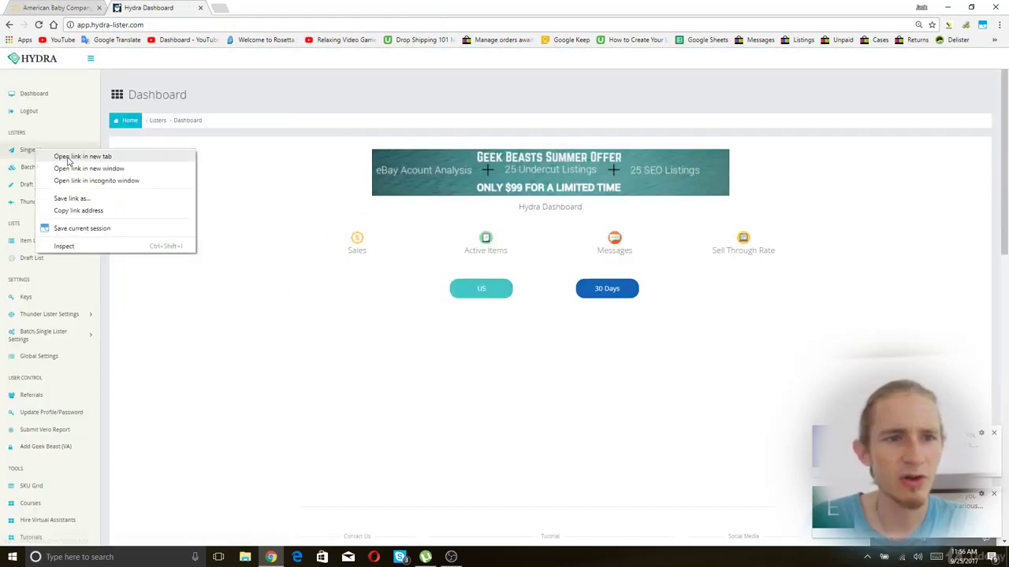
left_click(68, 156)
right_click(44, 152)
left_click(70, 156)
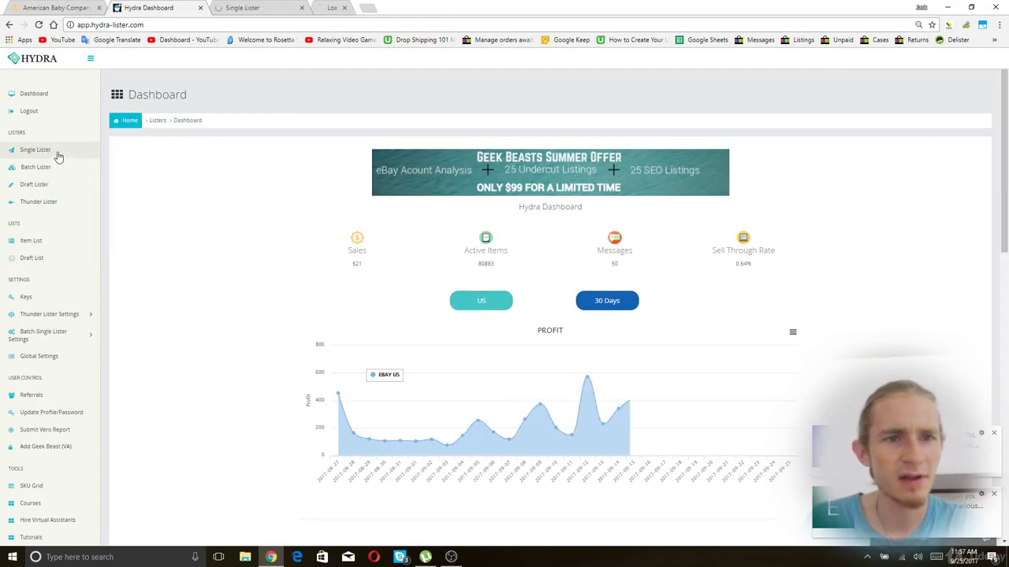
right_click(46, 151)
left_click(70, 156)
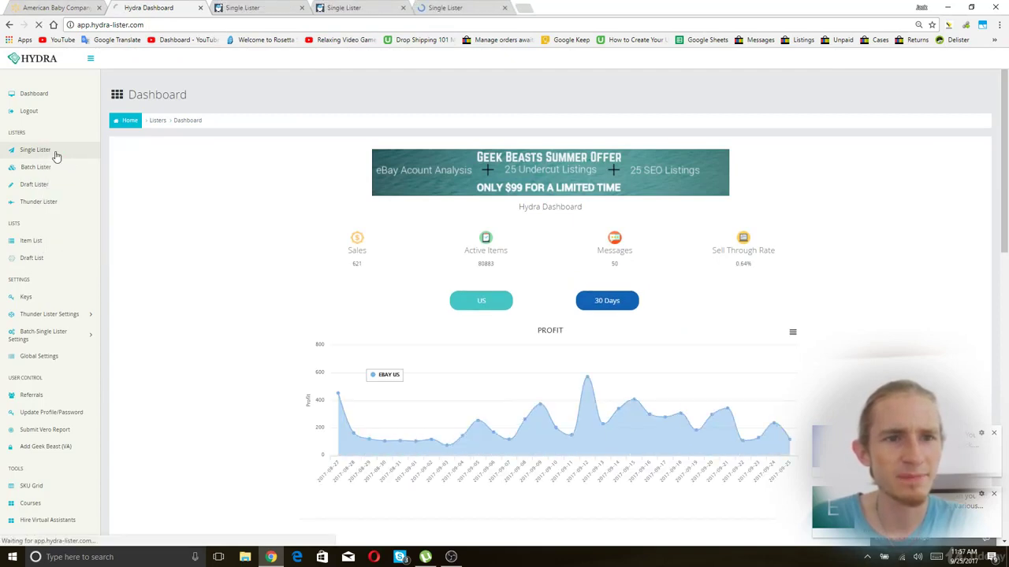
left_click(57, 153)
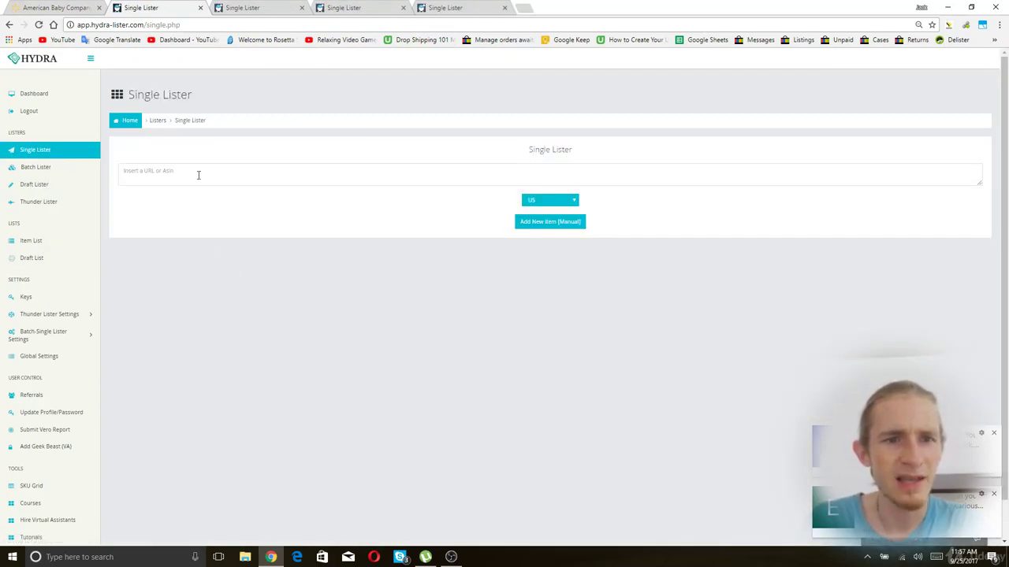
Enter the blanket's Walmart URL ending in #skuopt:walmart in the first Single Lister, copy it, and add it as a new manual US item.
left_click(198, 175)
key("ctrl+v")
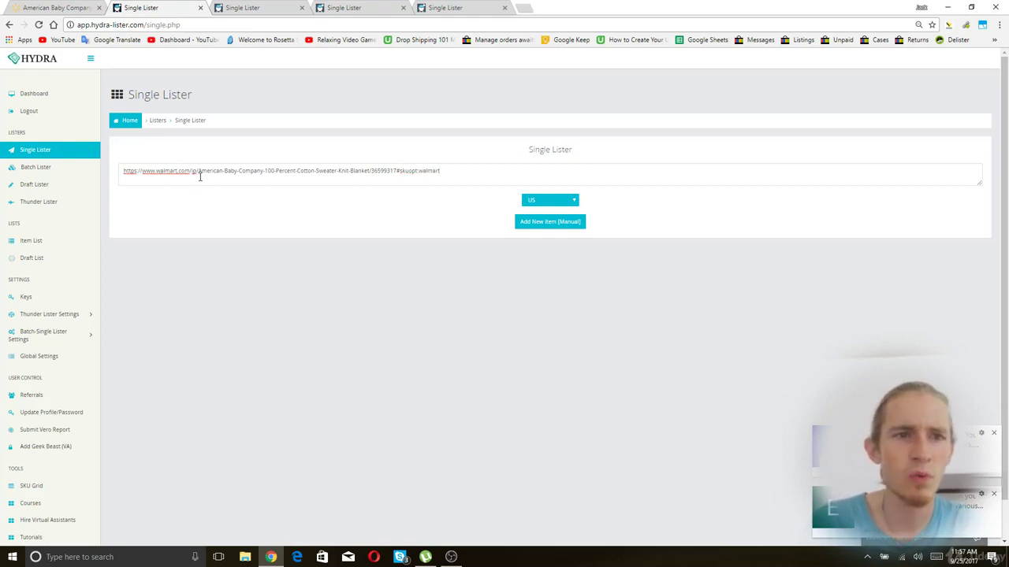
triple_click(482, 173)
left_click(58, 8)
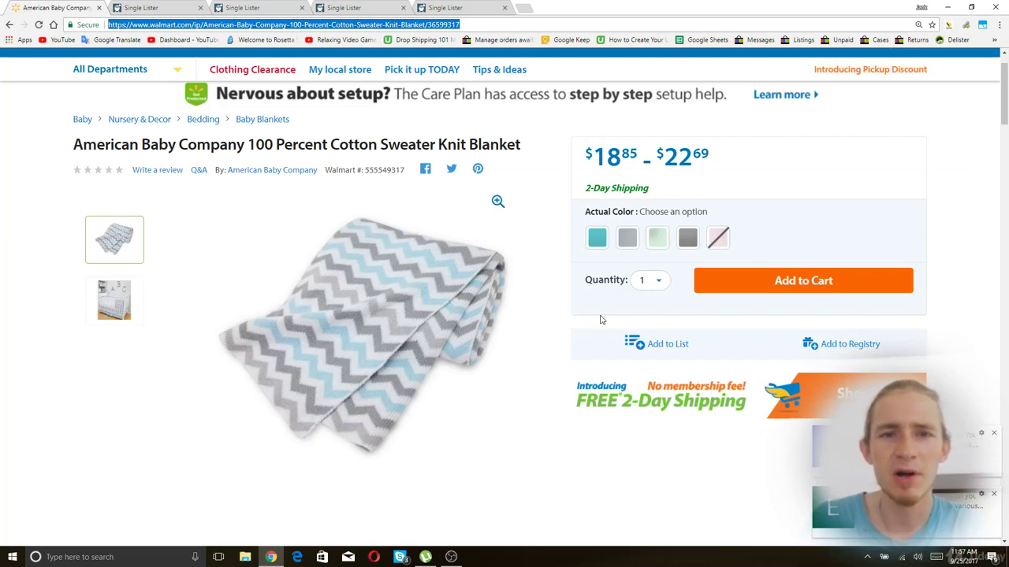
left_click(132, 6)
left_click(405, 174)
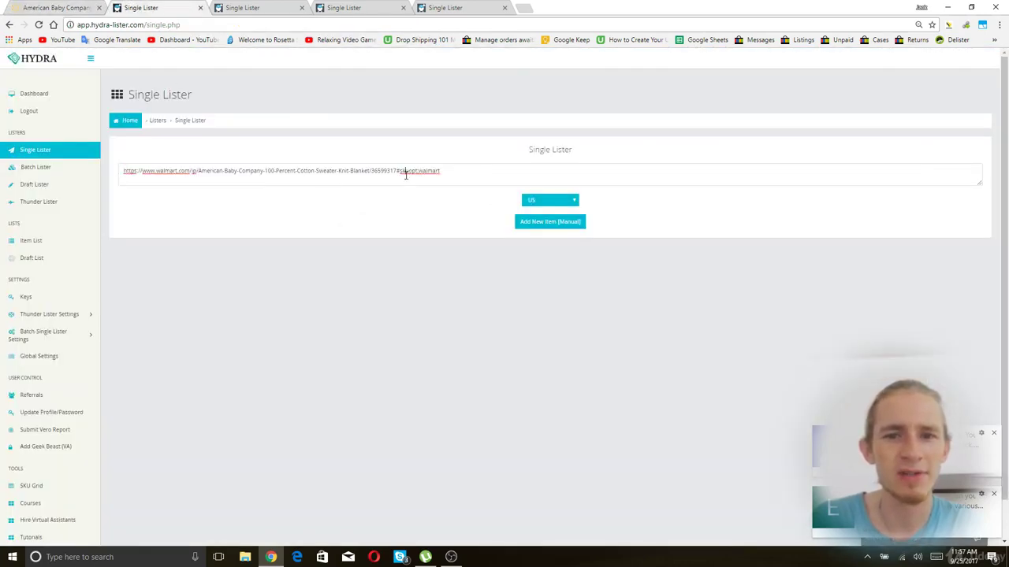
left_click_drag(465, 171, 26, 148)
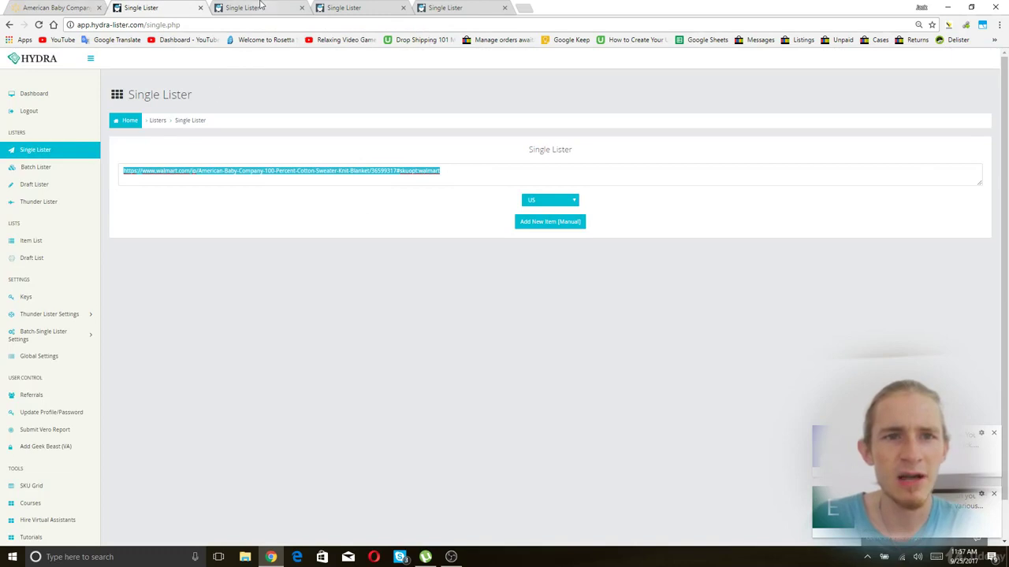
left_click(260, 6)
left_click(154, 10)
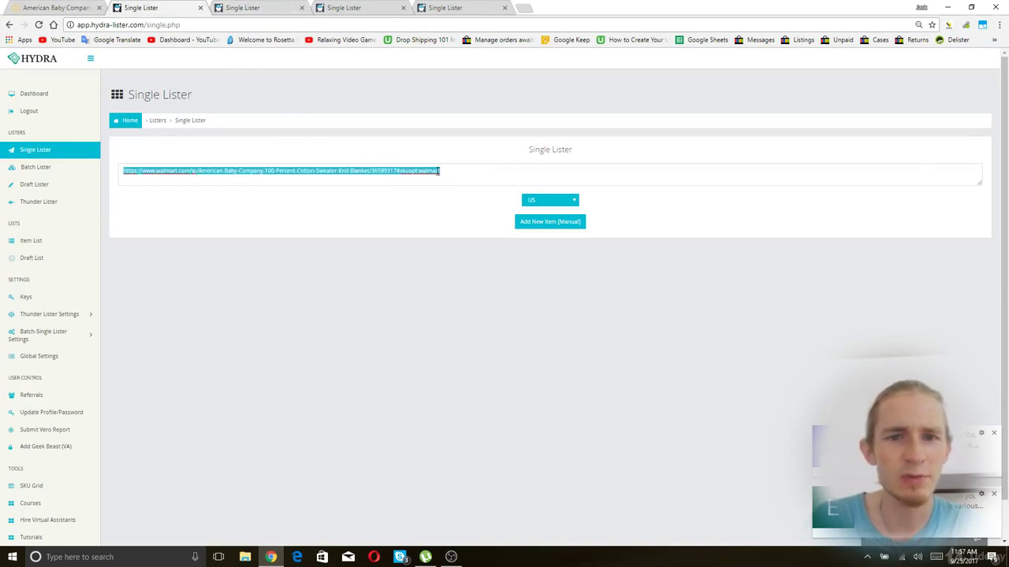
left_click(550, 222)
Add the same blanket URL as a new manual US item in each of the other three Single Lister tabs.
left_click(245, 8)
left_click(269, 176)
key("ctrl+v")
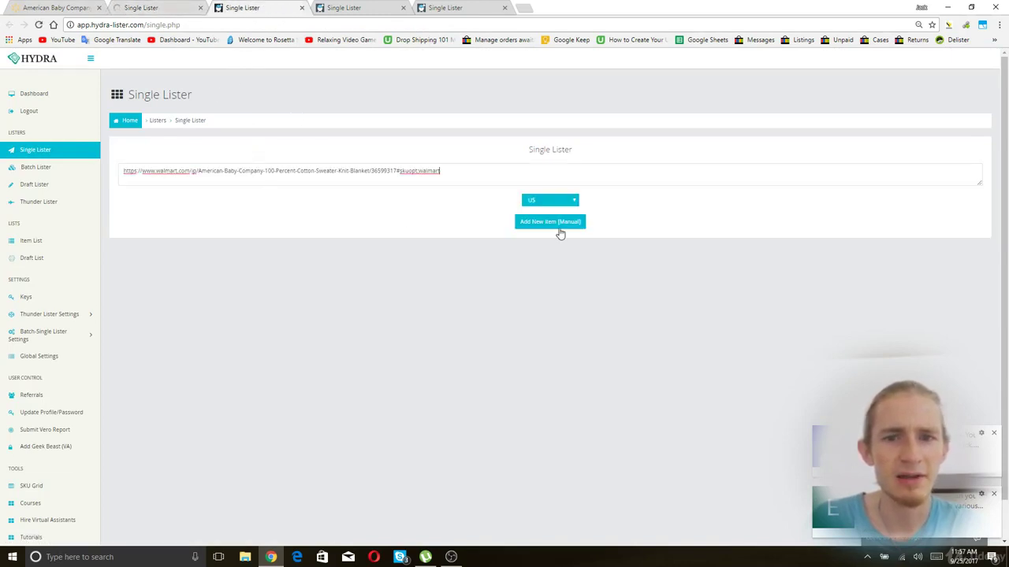
left_click(557, 221)
left_click(344, 8)
left_click(305, 183)
key("ctrl+v")
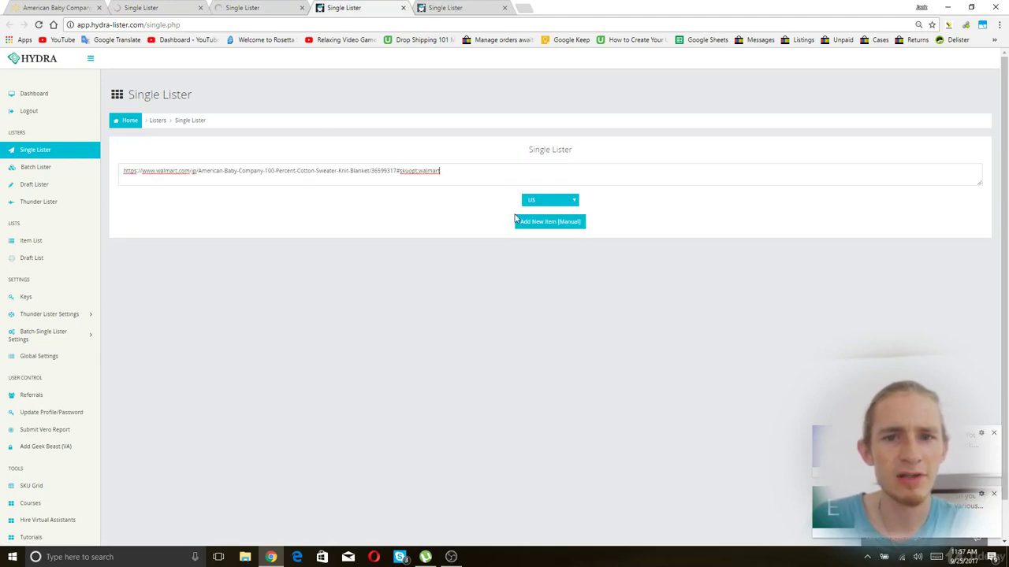
left_click(550, 222)
left_click(445, 8)
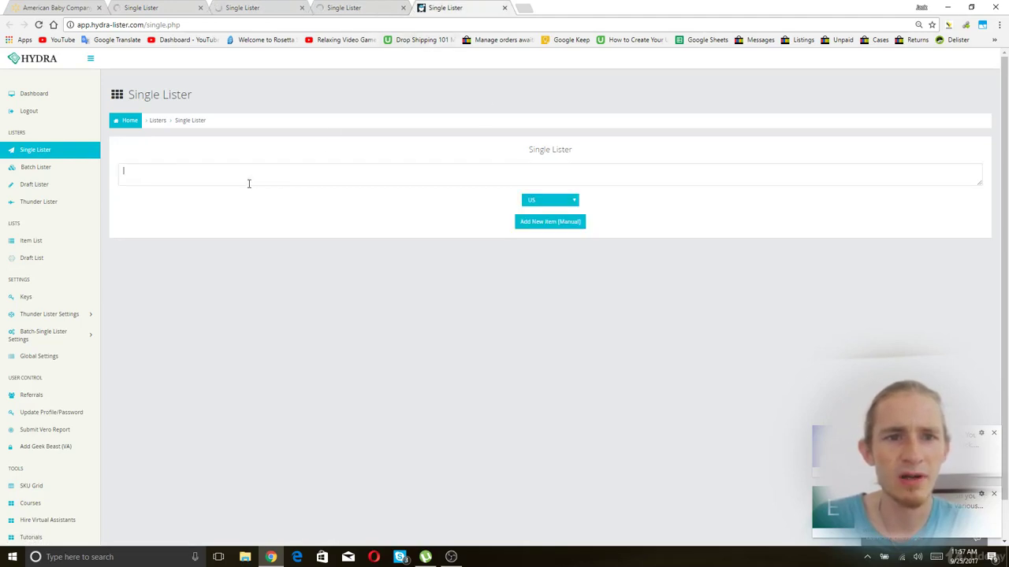
key("ctrl+v")
left_click(550, 222)
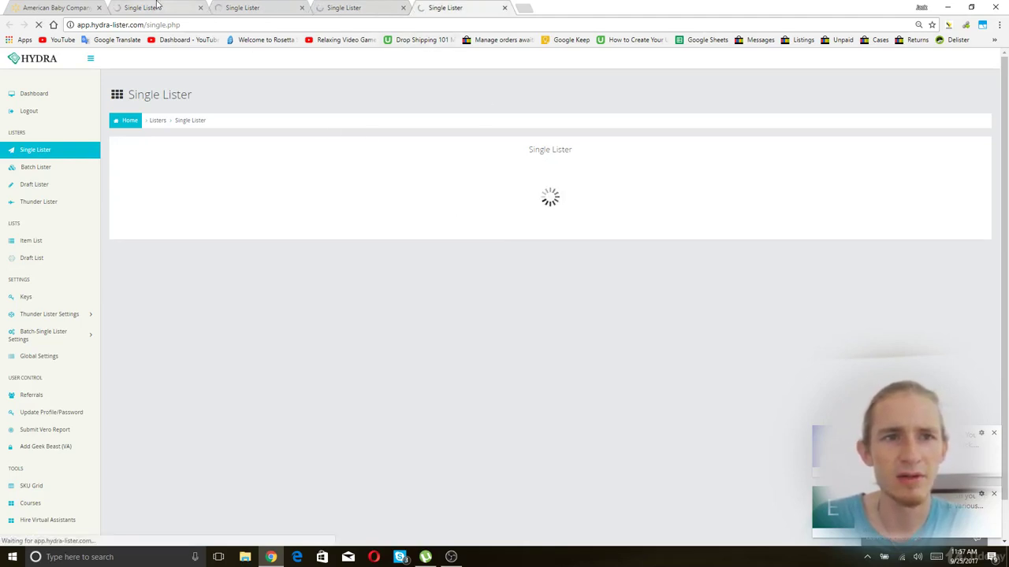
left_click(158, 7)
key("ctrl+Tab")
key("ctrl+Tab")
key("ctrl+Tab")
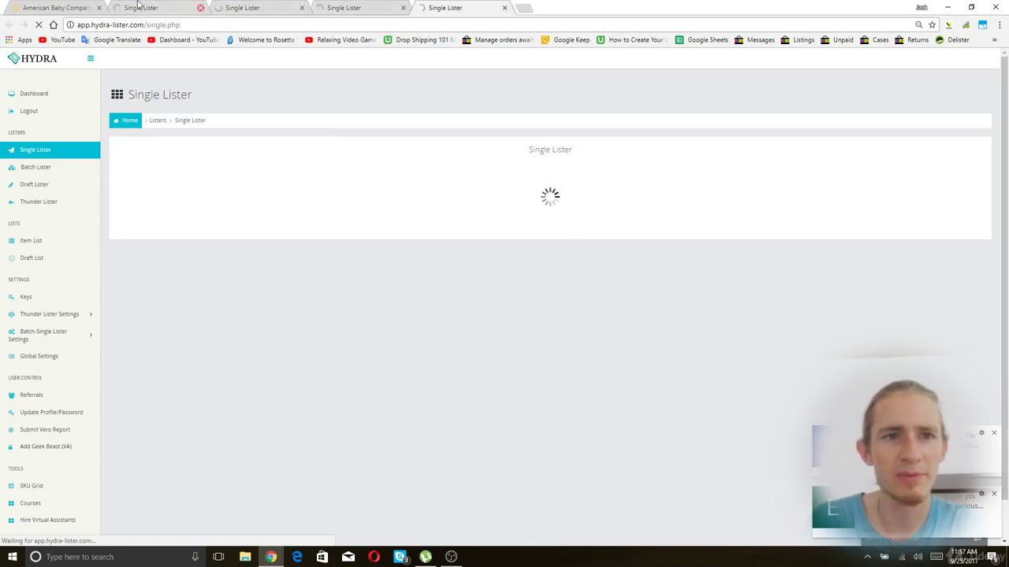
left_click(138, 7)
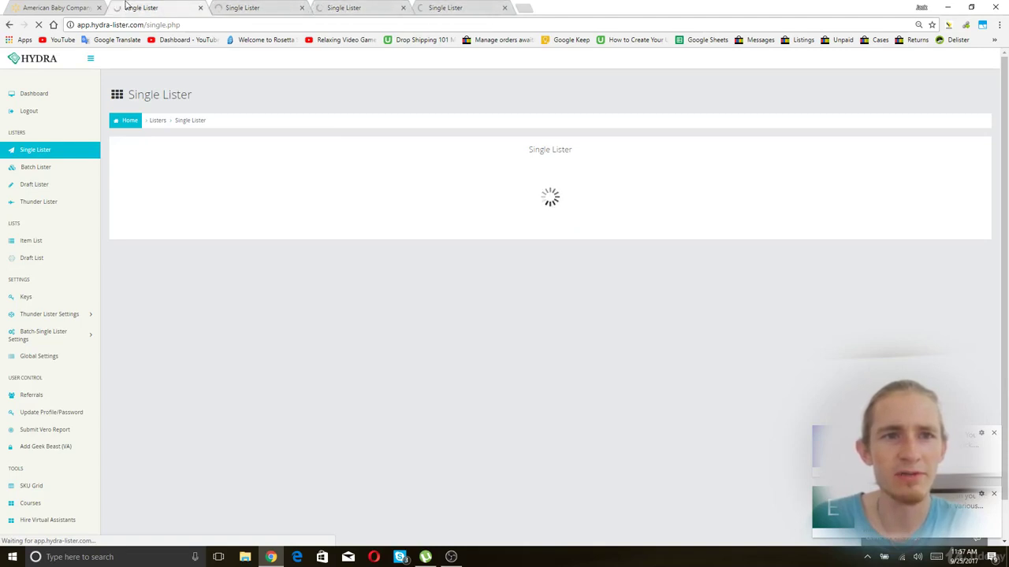
View both product photos on the blanket's Walmart page.
left_click(49, 7)
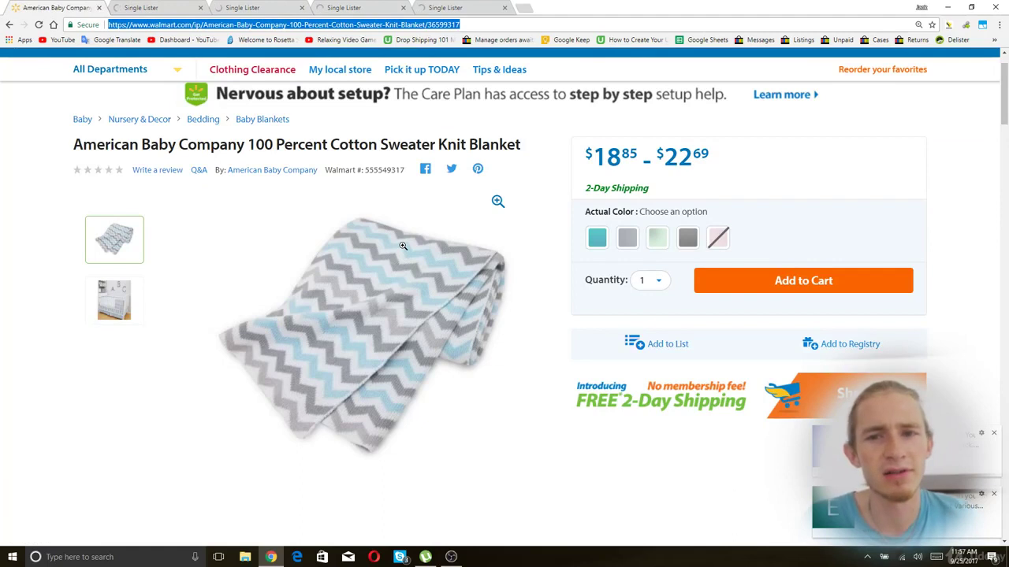
left_click(114, 301)
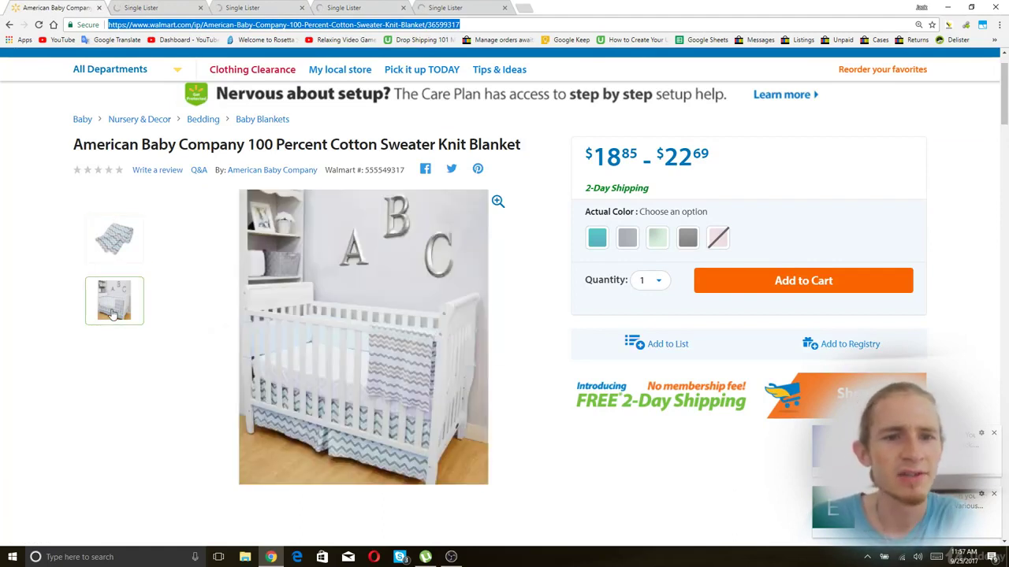
left_click(107, 259)
Compare the blanket's color variations, including Blue Zigzag, Celery Zigzag and Gray Ogee, checking each one's photo, price and seller.
left_click(627, 238)
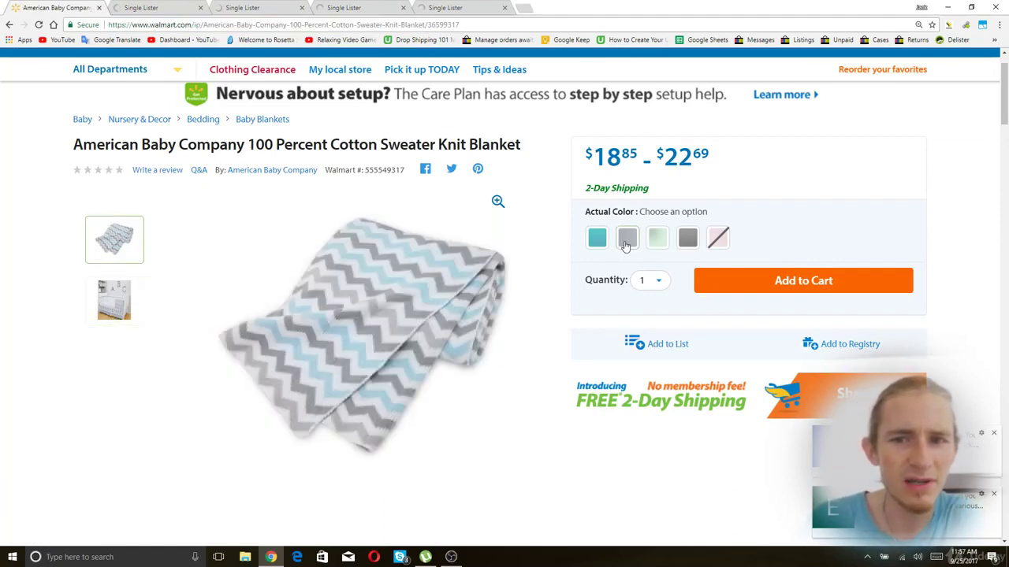
left_click(657, 361)
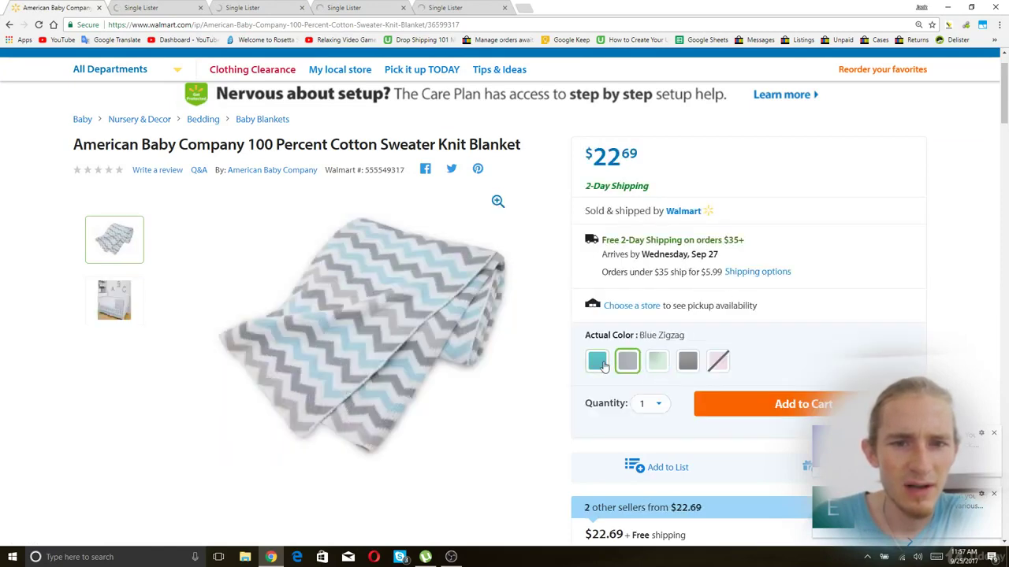
left_click(602, 363)
left_click(629, 361)
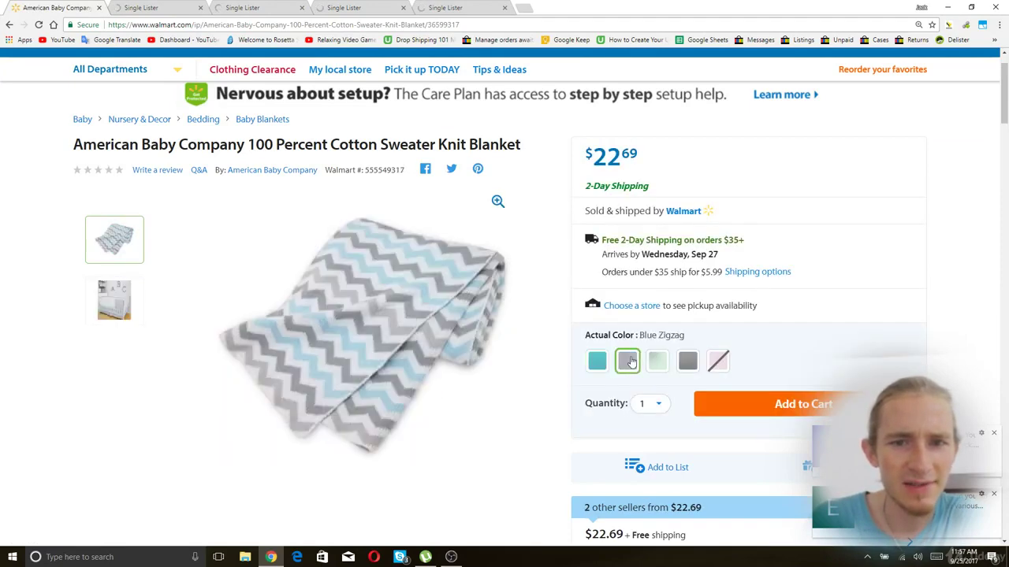
left_click(656, 360)
left_click(688, 364)
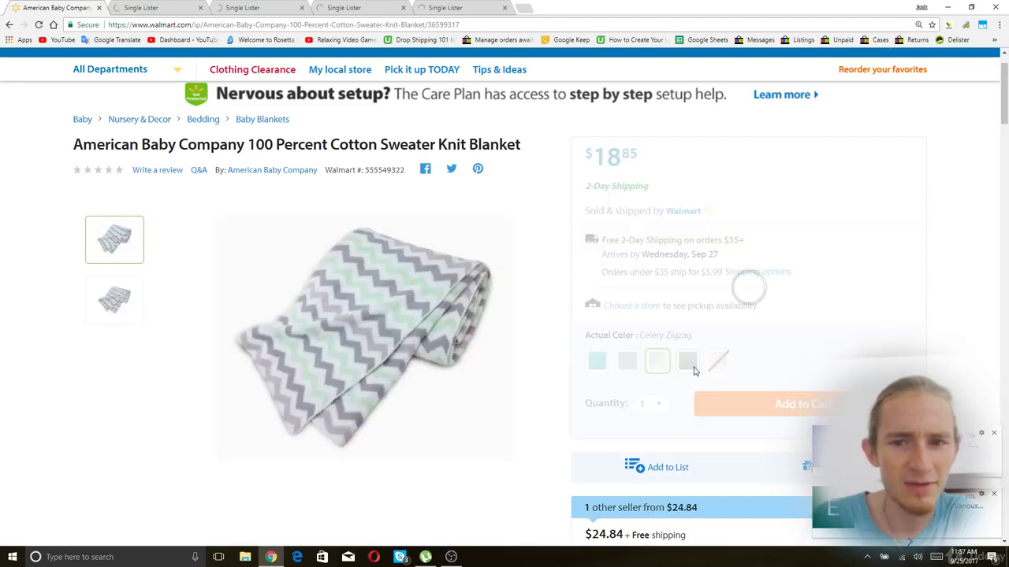
scroll(683, 273, "down", 1)
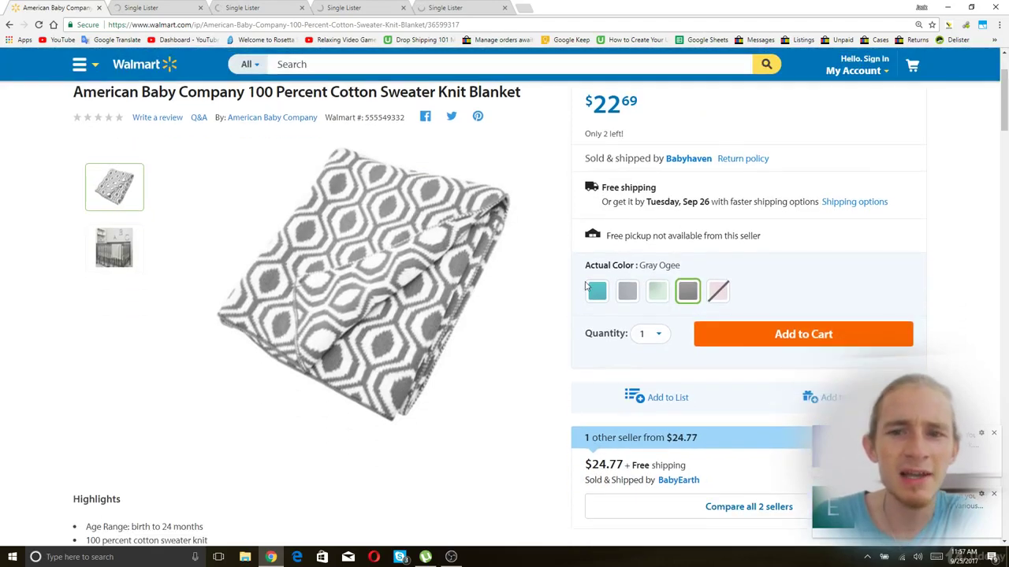
View the Aqua Ogee variation's photo, price and specifications on the blanket's Walmart page.
left_click(592, 288)
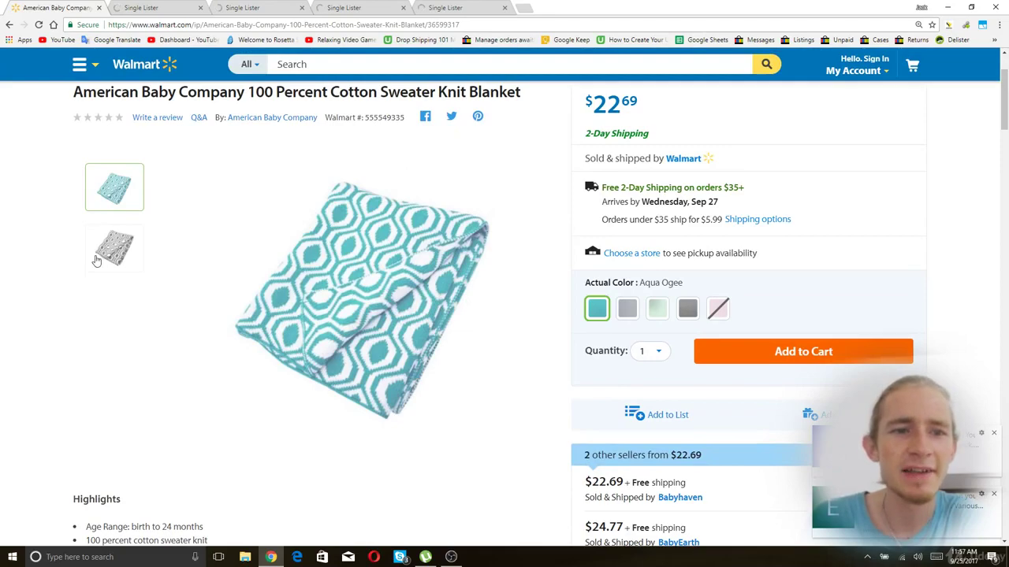
scroll(346, 325, "up", 2)
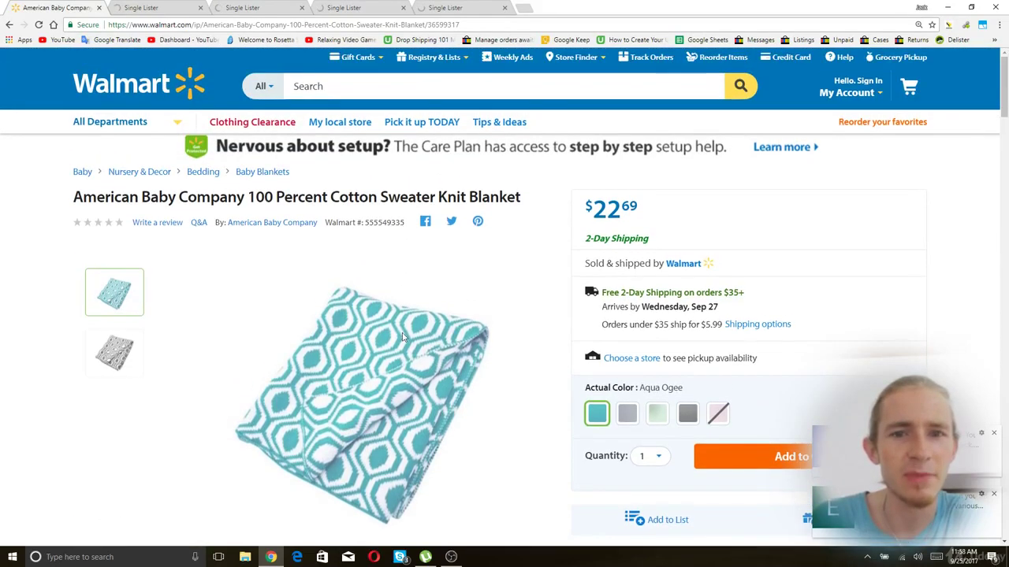
scroll(460, 262, "down", 4)
scroll(460, 262, "down", 15)
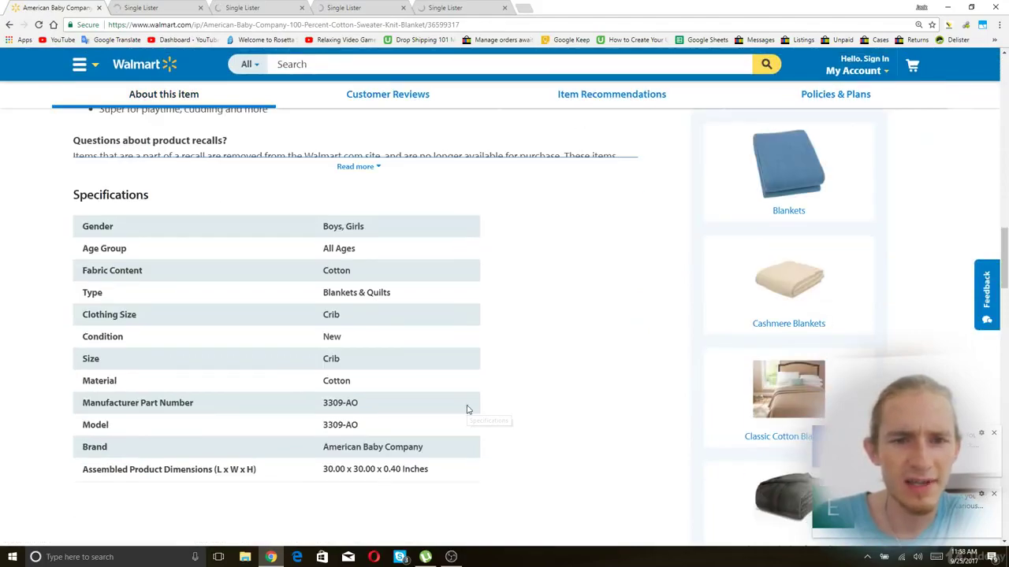
scroll(467, 402, "up", 10)
scroll(467, 408, "up", 6)
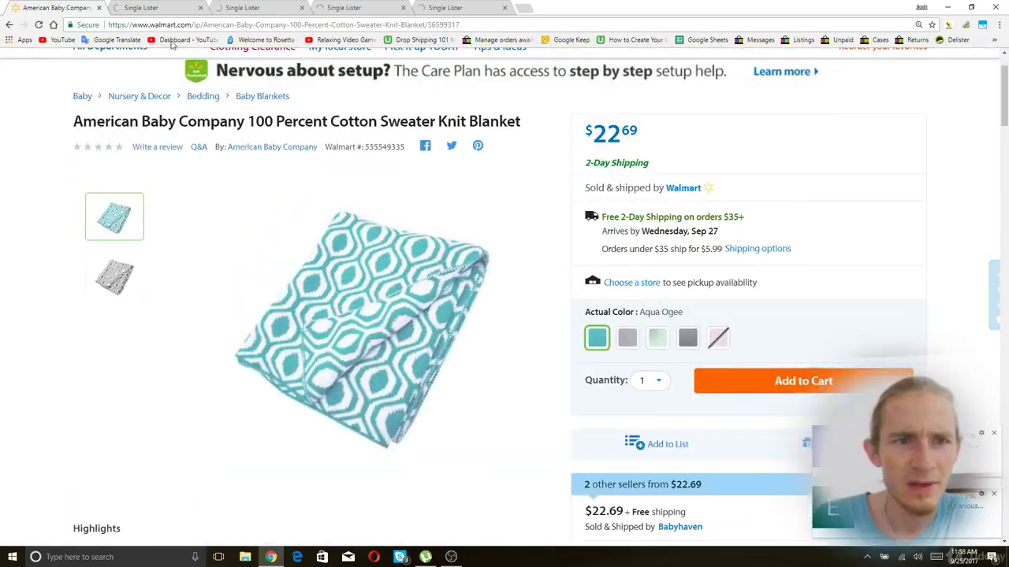
Check the Single Lister tabs and review the first item's settings, gallery pictures and available variations.
left_click(144, 8)
left_click(260, 8)
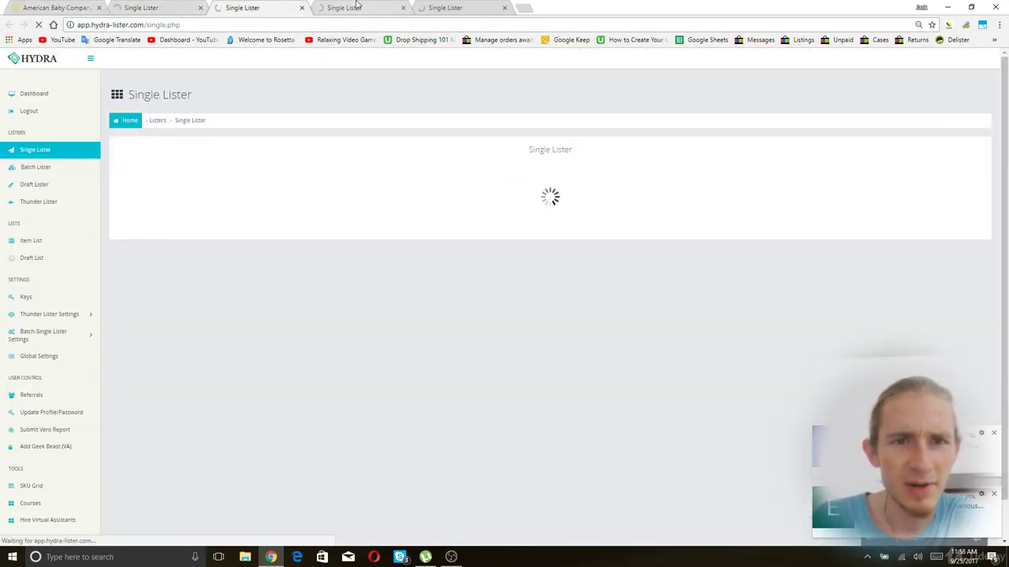
left_click(362, 8)
left_click(406, 10)
left_click(154, 8)
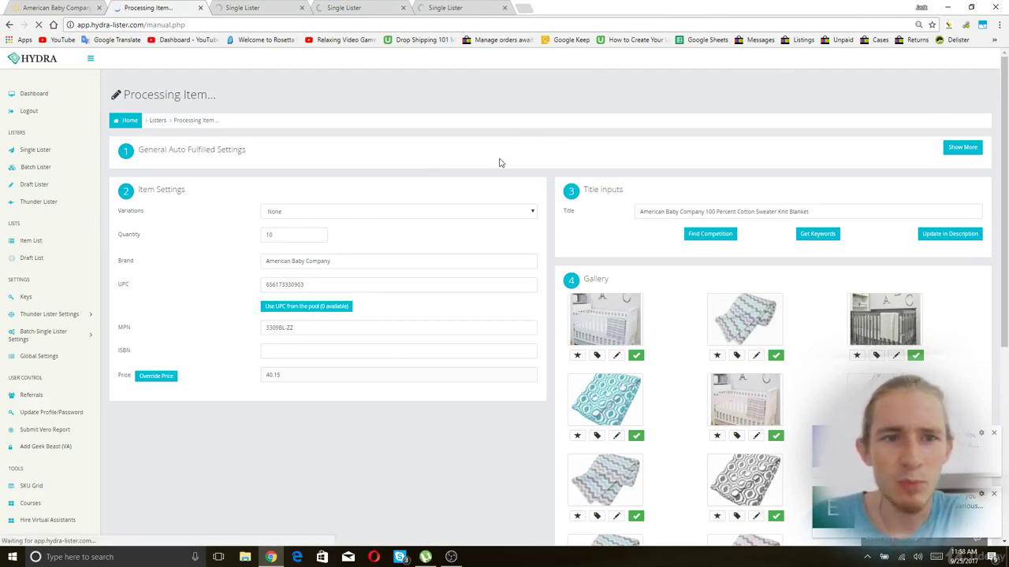
scroll(500, 162, "down", 2)
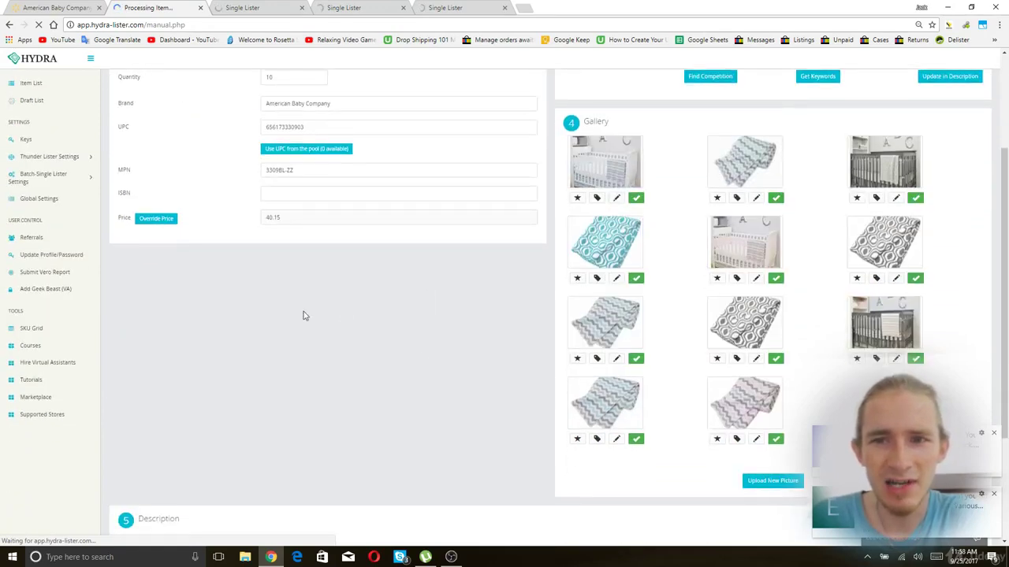
scroll(389, 311, "up", 2)
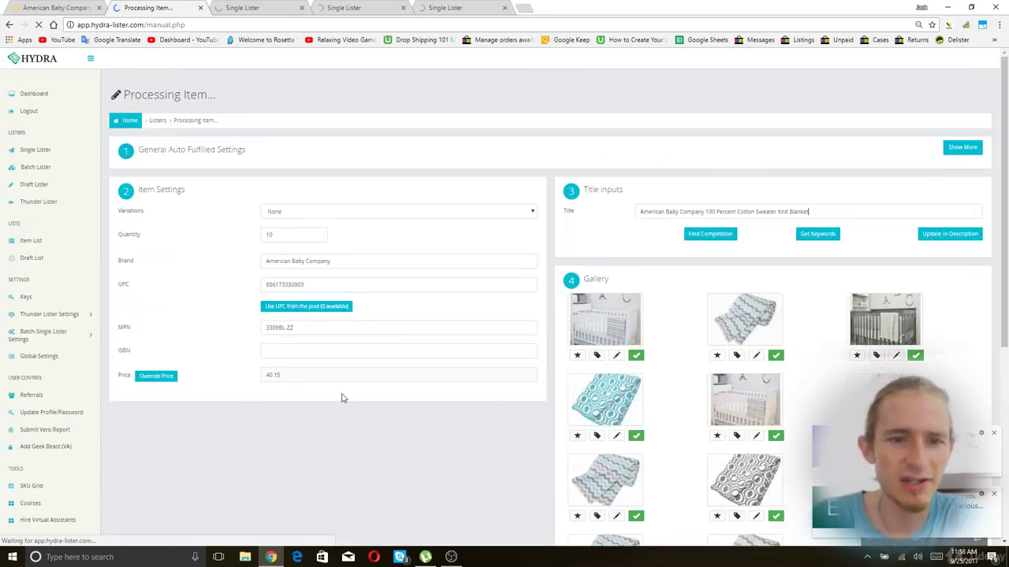
left_click(343, 213)
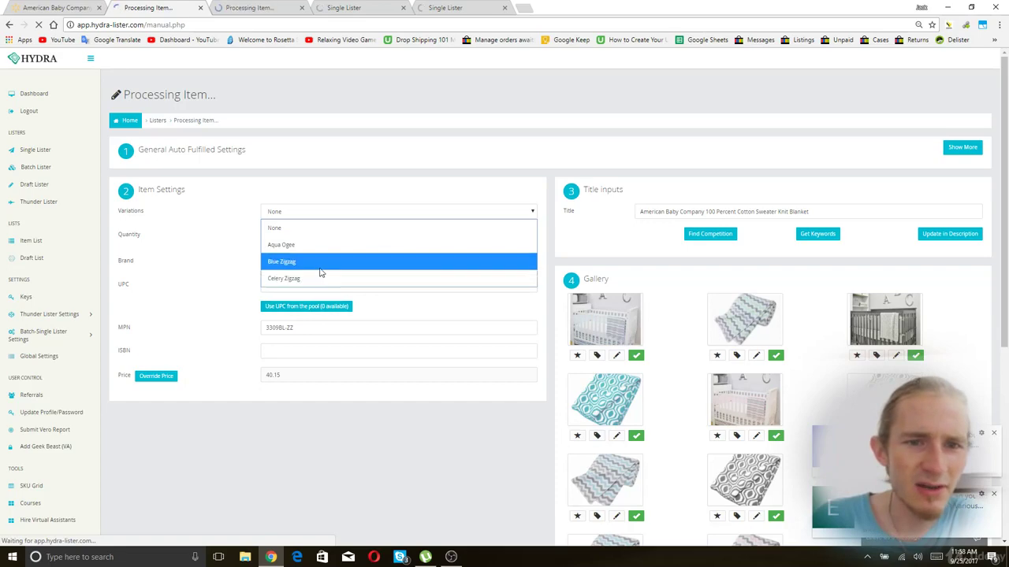
Check the seller and availability of the Gray Ogee, Celery Zigzag, Blue Zigzag and Aqua Ogee colors on Walmart.
key("ctrl+shift+Tab")
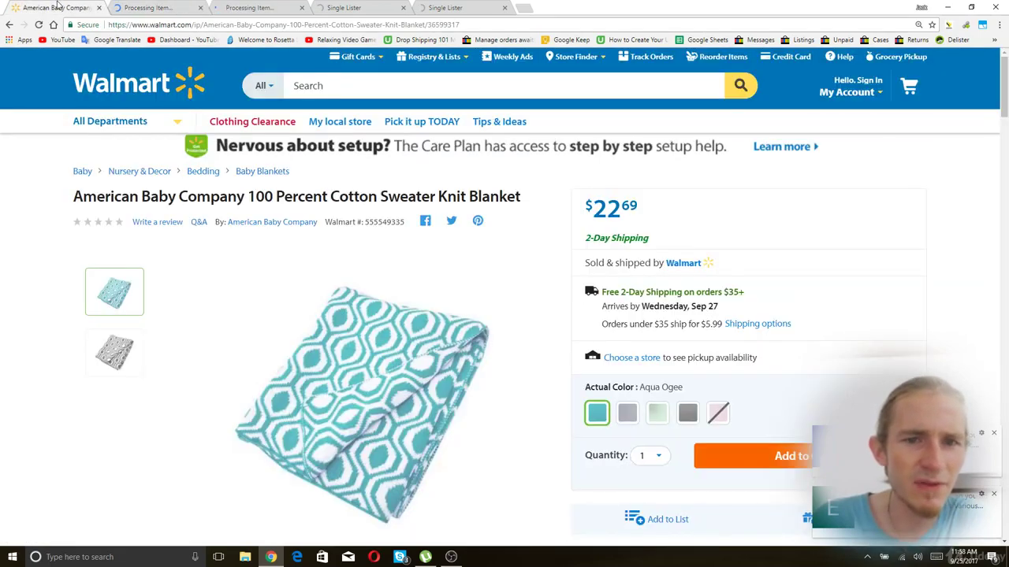
scroll(836, 312, "down", 1)
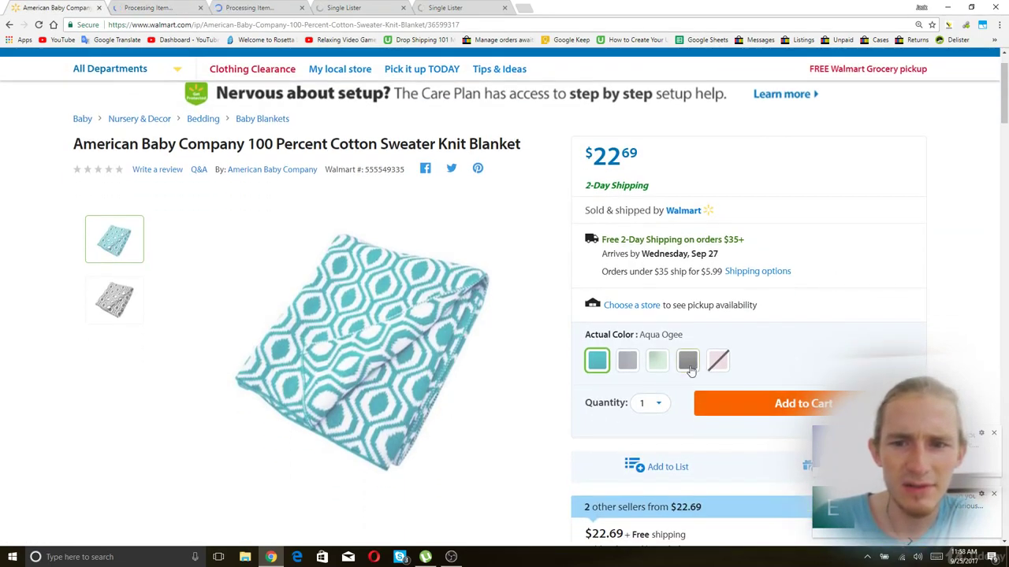
left_click(691, 371)
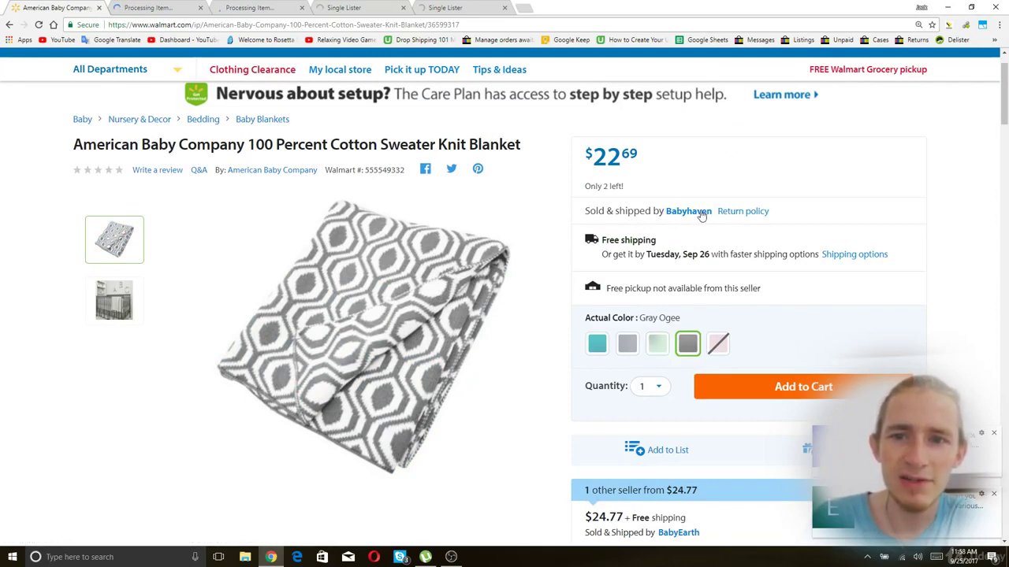
left_click(655, 351)
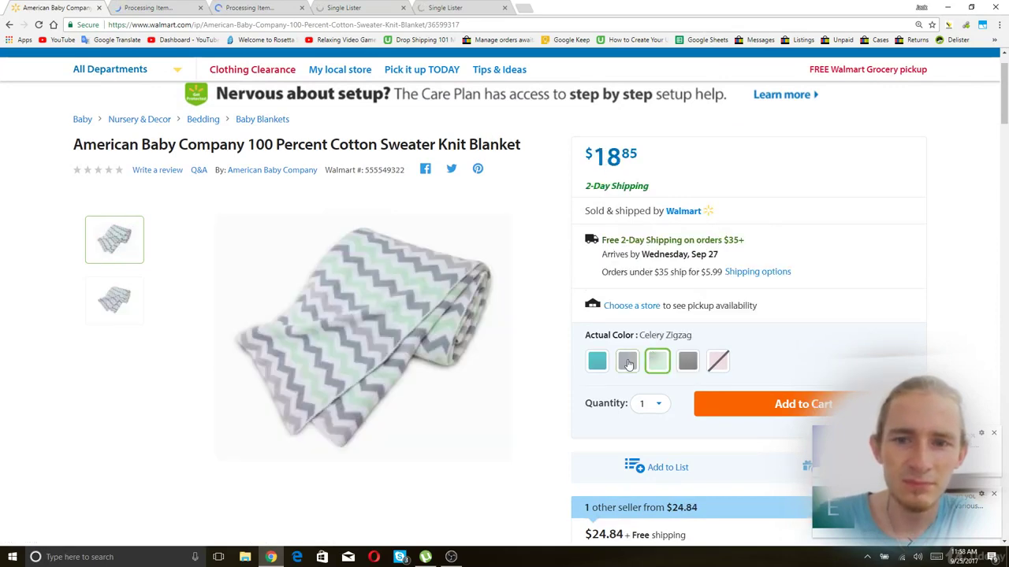
left_click(628, 363)
left_click(602, 368)
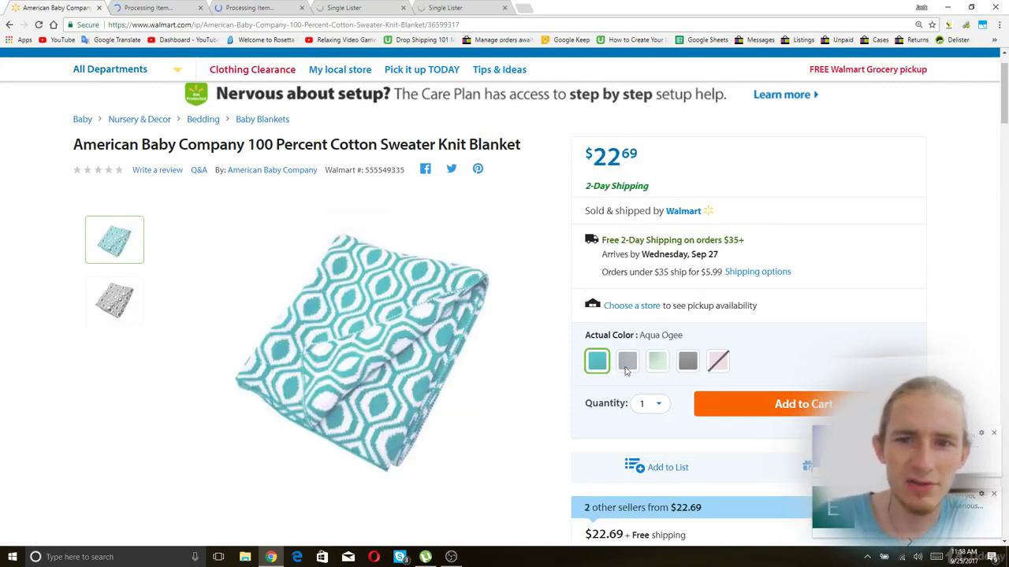
left_click(685, 369)
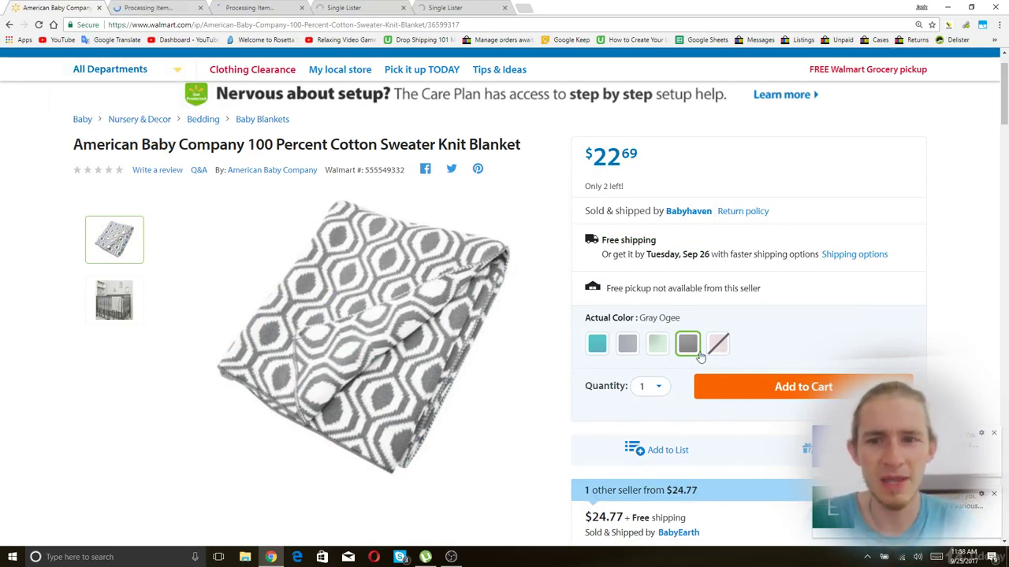
Close the fourth lister tab and check the remaining item tabs.
left_click(141, 6)
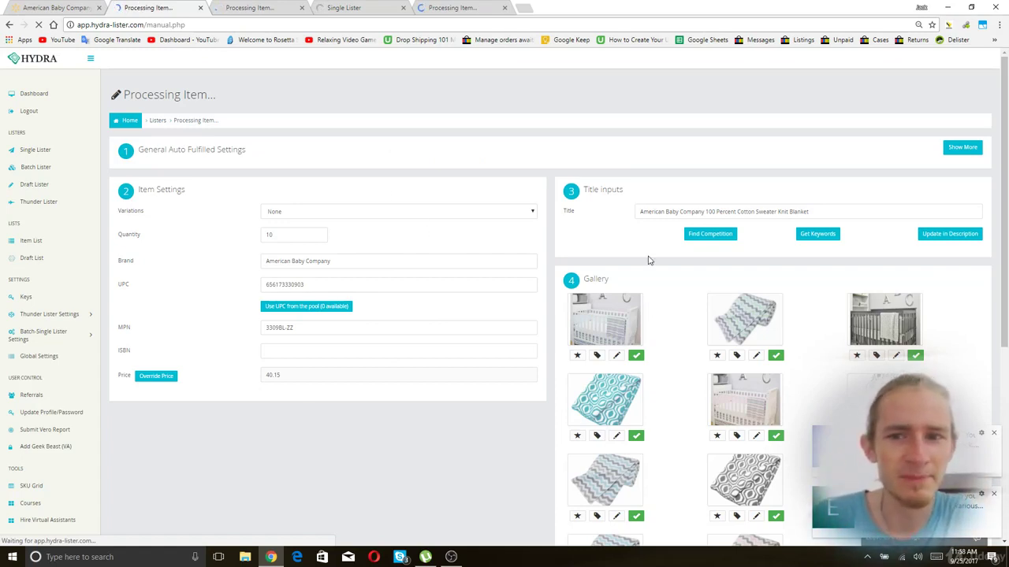
left_click(504, 7)
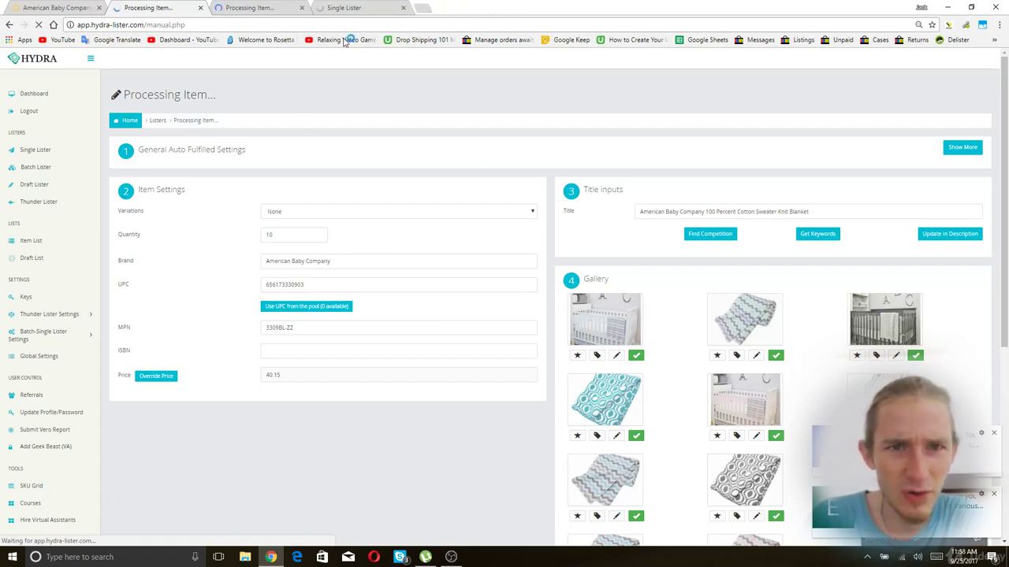
left_click(254, 8)
left_click(370, 7)
left_click(257, 7)
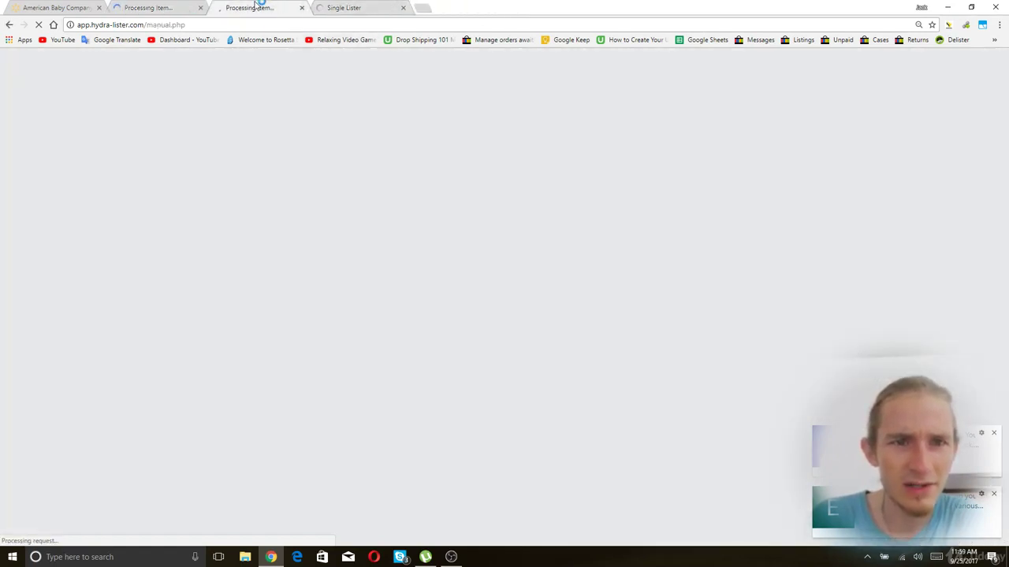
Set the first item's variation to Aqua Ogee.
left_click(157, 6)
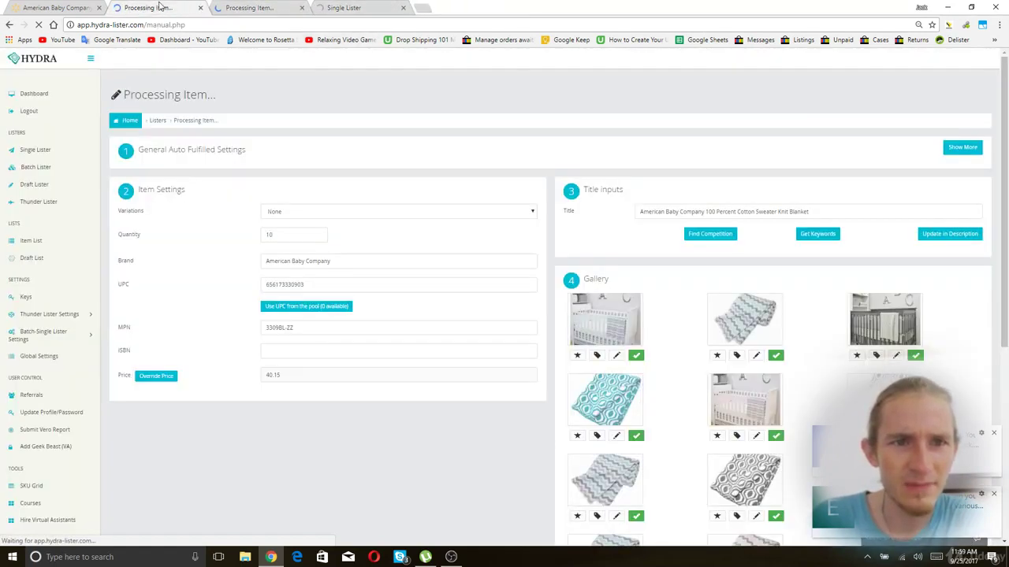
left_click(387, 215)
left_click(338, 249)
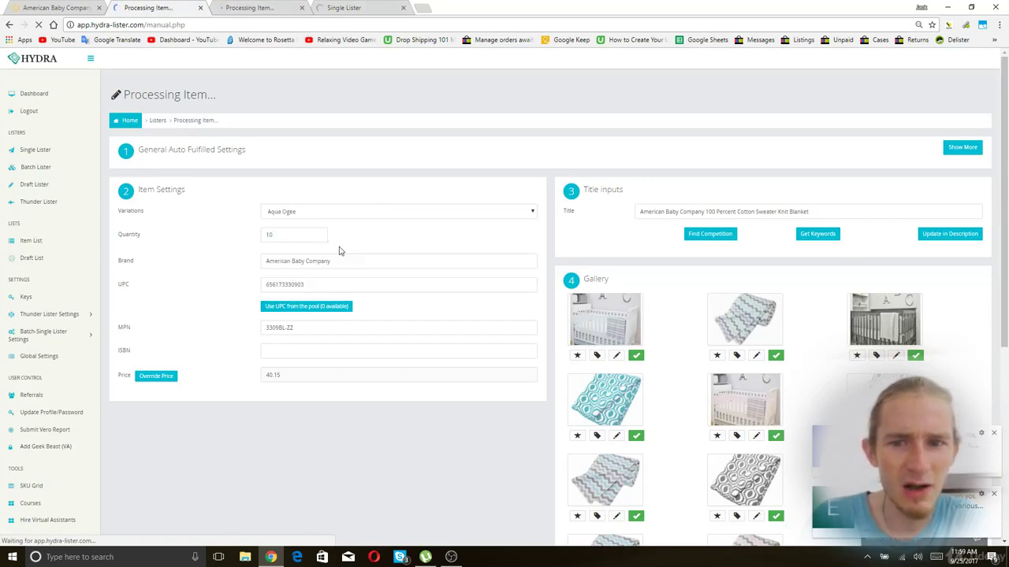
Go through the Aqua Ogee, Blue Zigzag and Celery Zigzag colors on the Walmart page to identify the three variations for listing.
key("ctrl+shift+Tab")
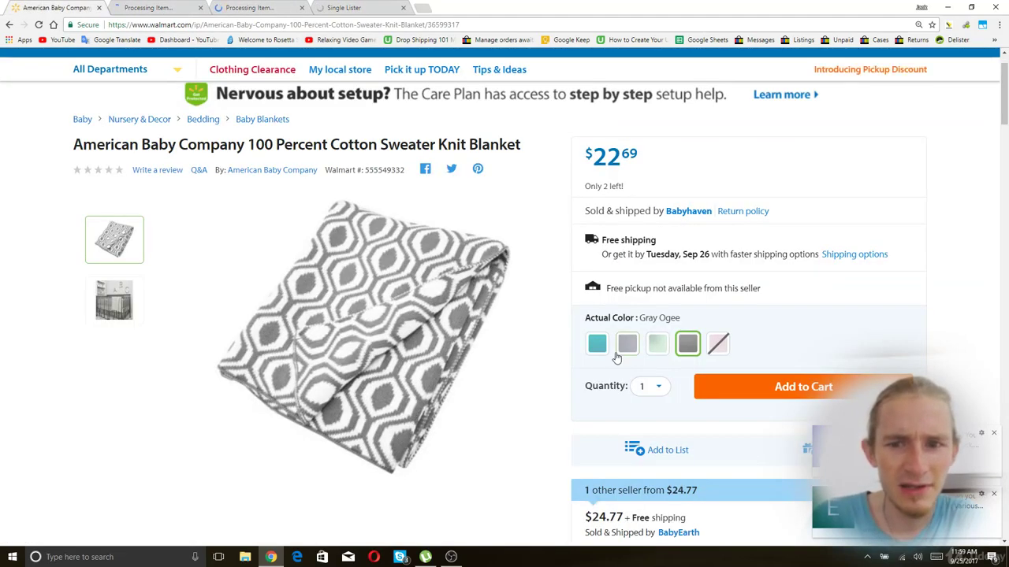
left_click(601, 354)
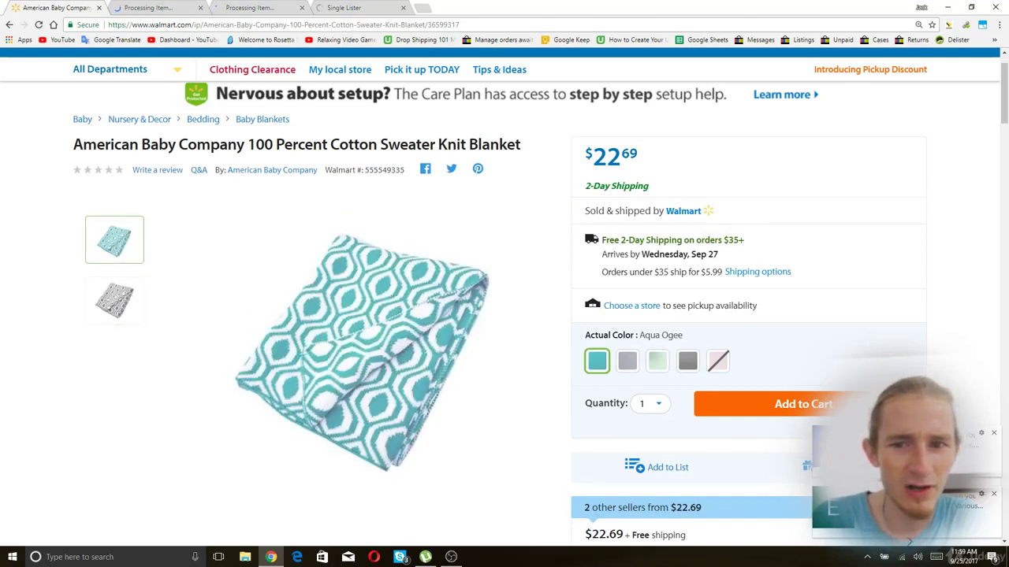
left_click(630, 368)
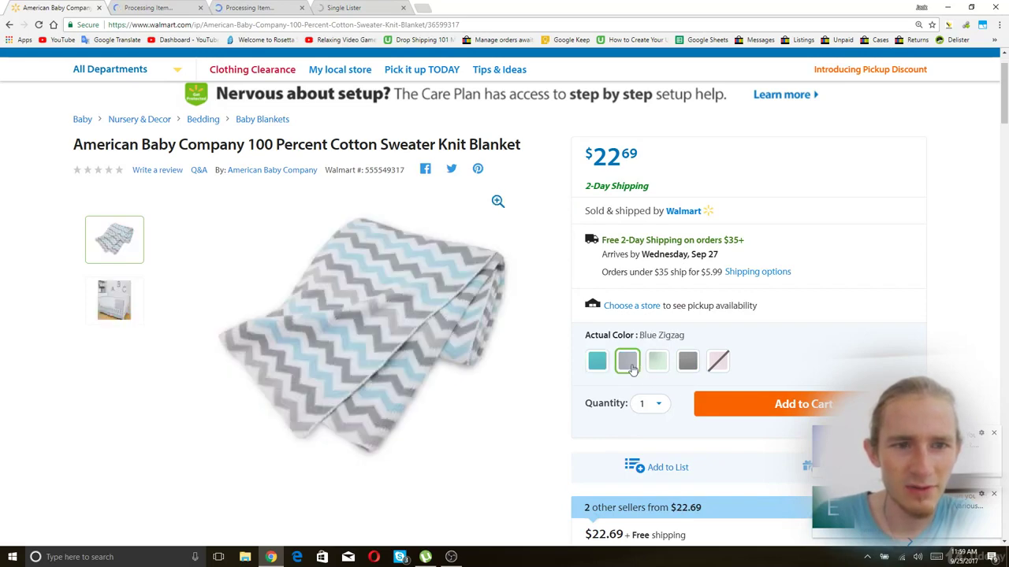
left_click(662, 362)
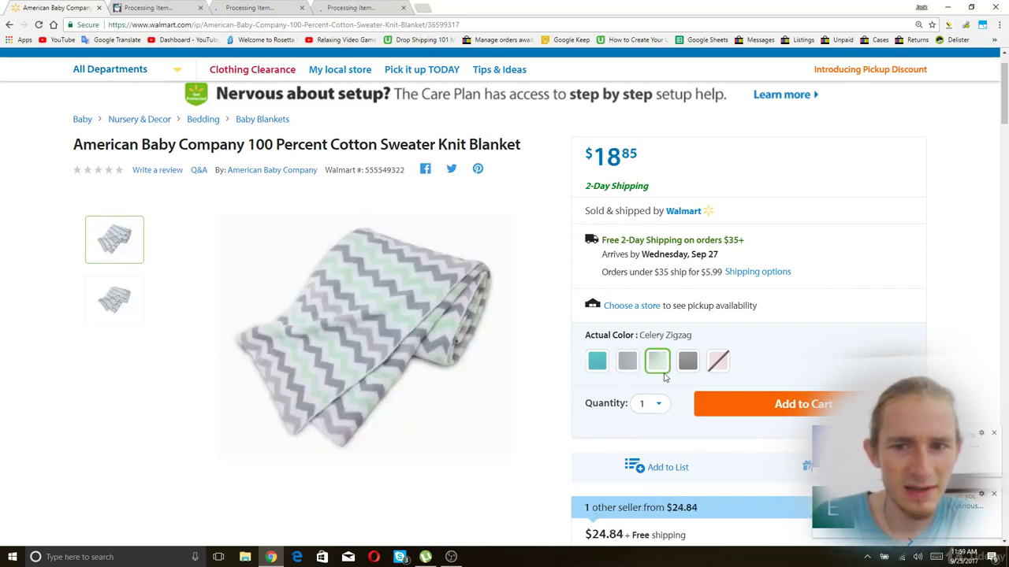
left_click(599, 364)
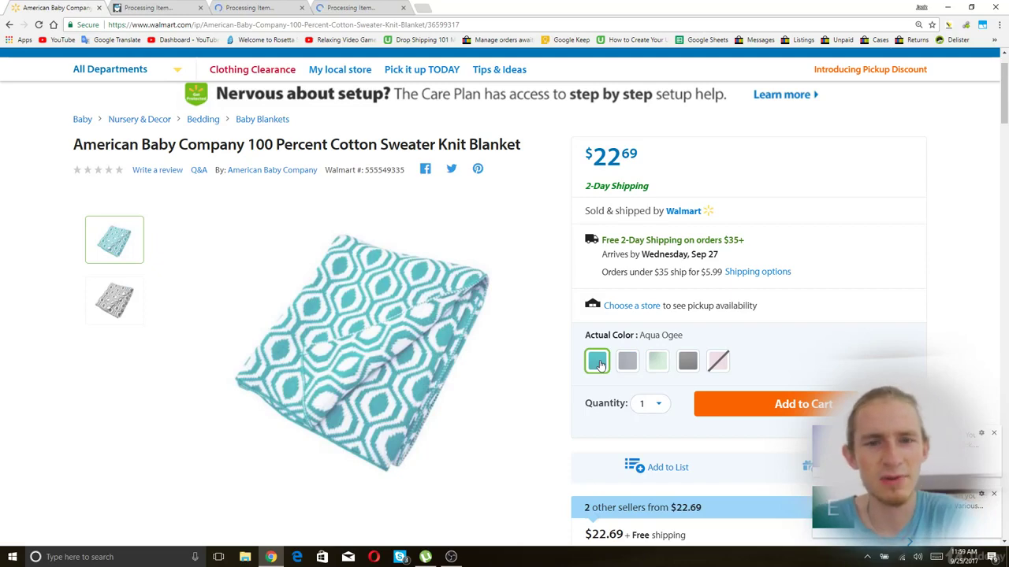
Switch off the first item's gallery pictures except the aqua blanket and the last dark crib photo.
left_click(163, 11)
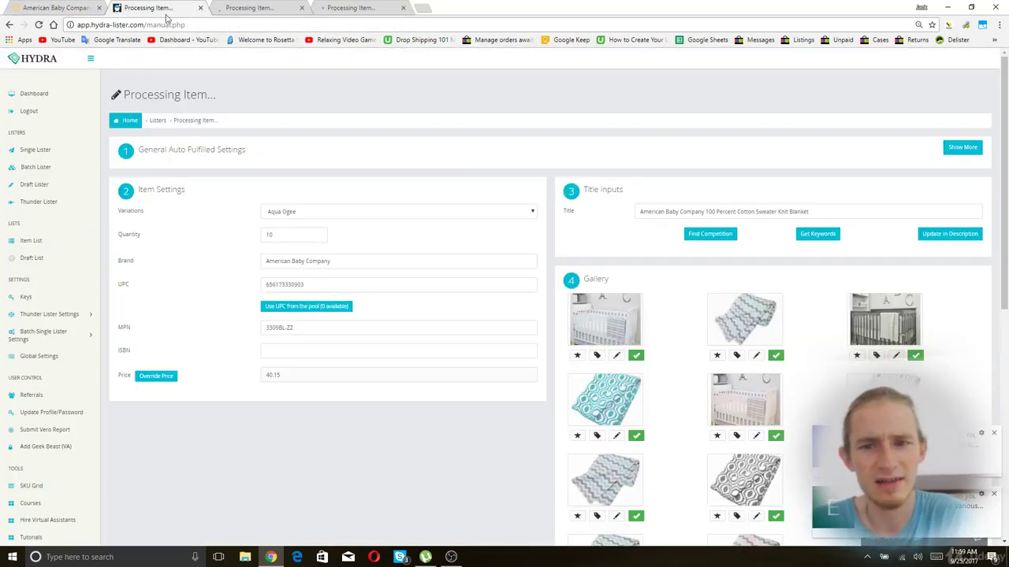
scroll(668, 287, "down", 1)
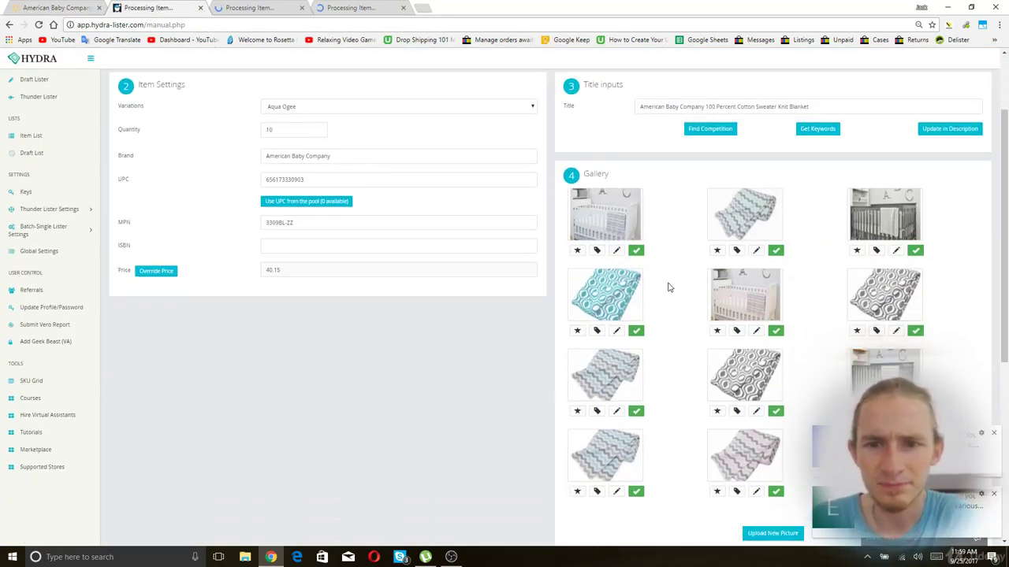
left_click(637, 252)
left_click(914, 251)
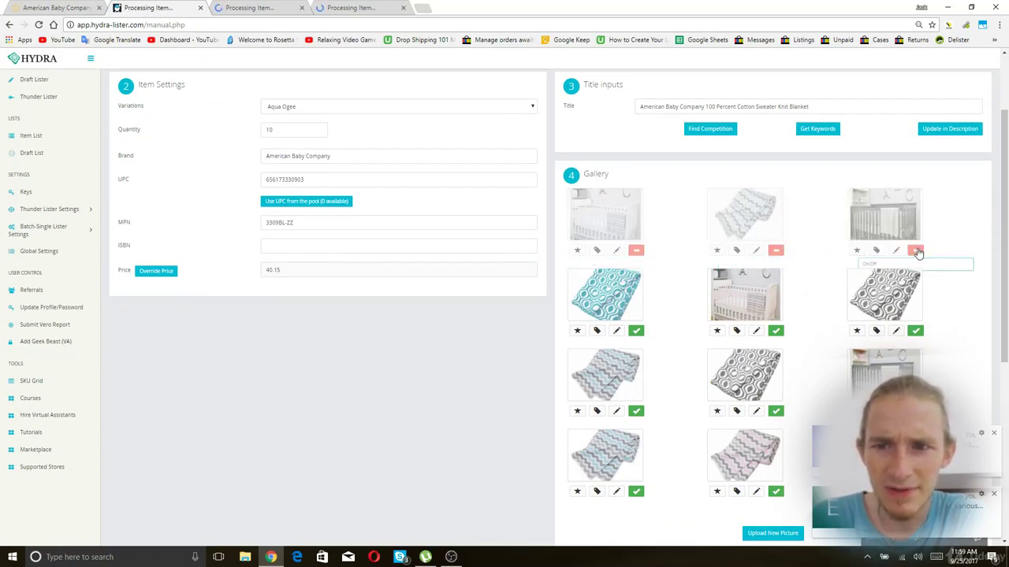
left_click(776, 331)
scroll(796, 327, "down", 1)
scroll(796, 327, "down", 1)
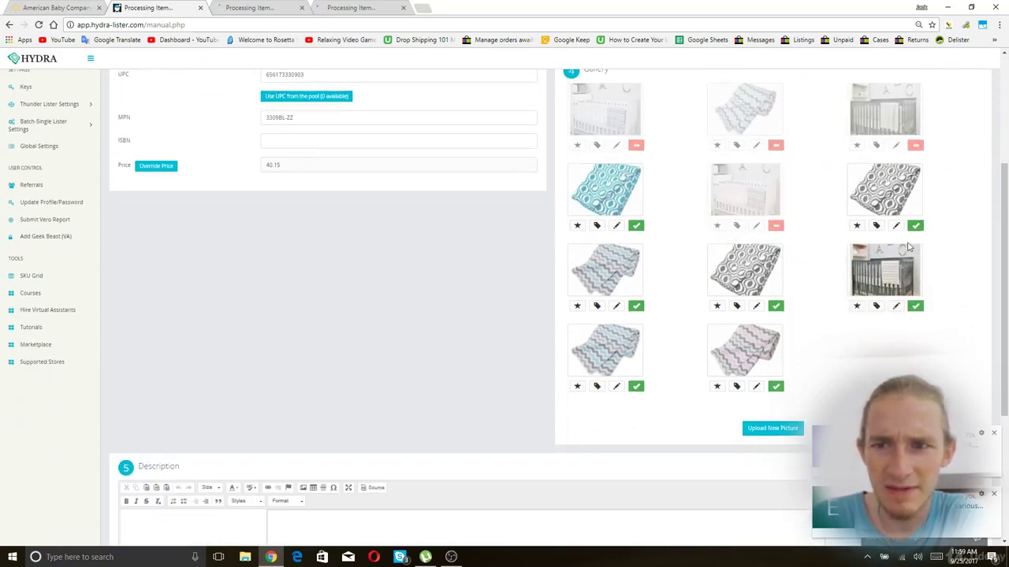
left_click(914, 226)
left_click(636, 306)
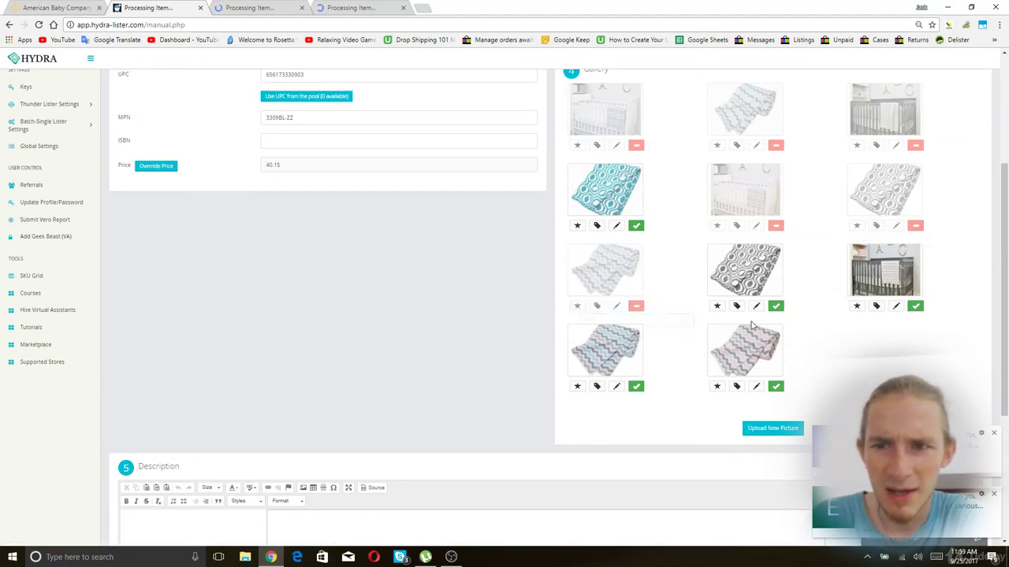
left_click(775, 307)
left_click(775, 386)
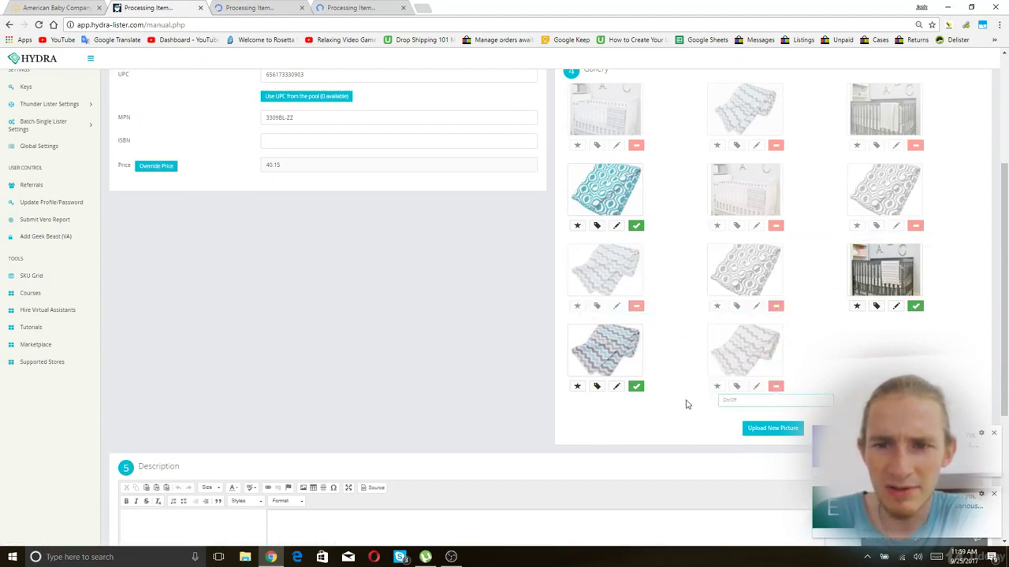
left_click(636, 386)
Switch the first white crib picture back on and make the aqua blanket the main gallery picture.
scroll(676, 310, "up", 1)
left_click(637, 200)
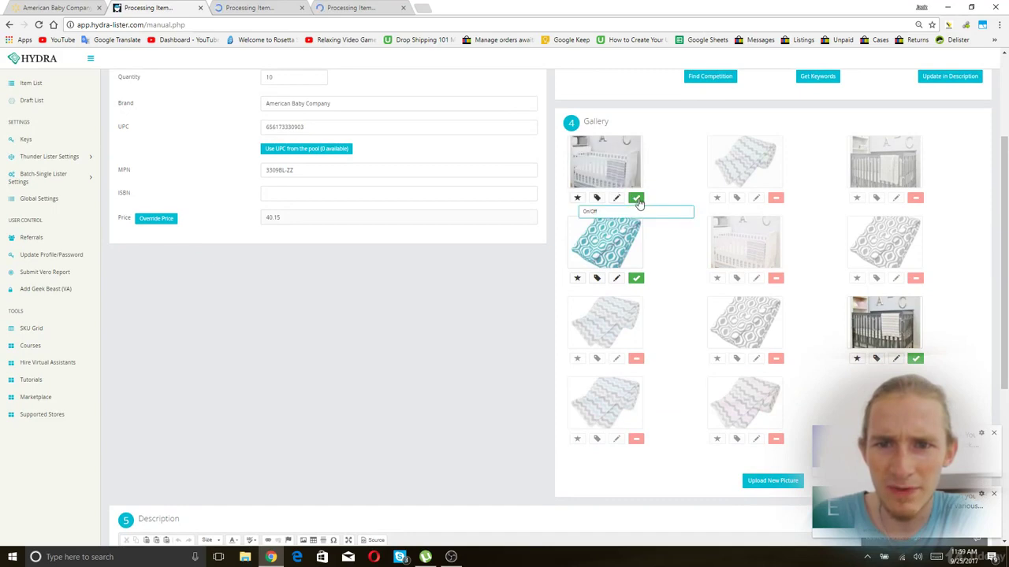
left_click(597, 279)
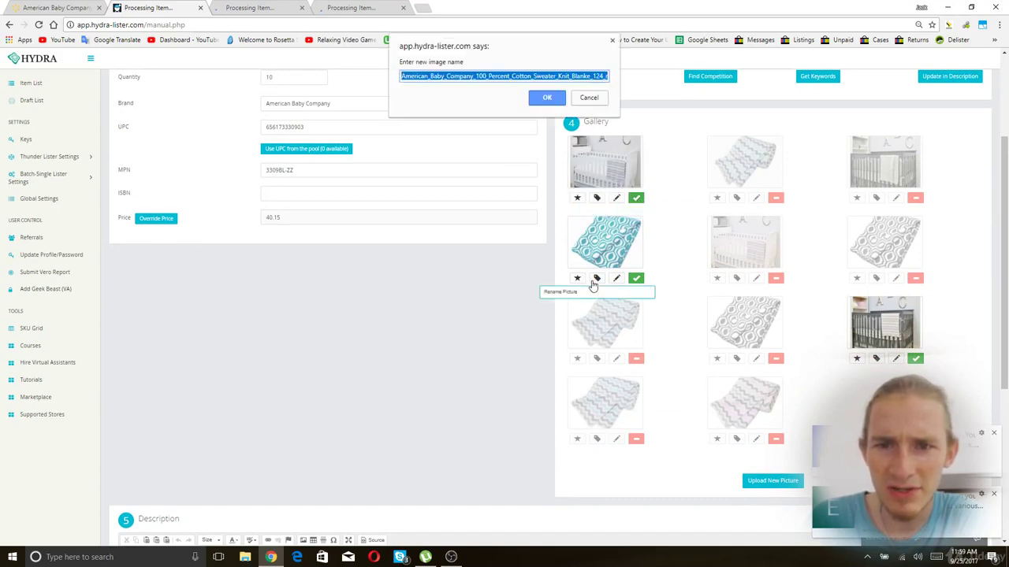
left_click(589, 98)
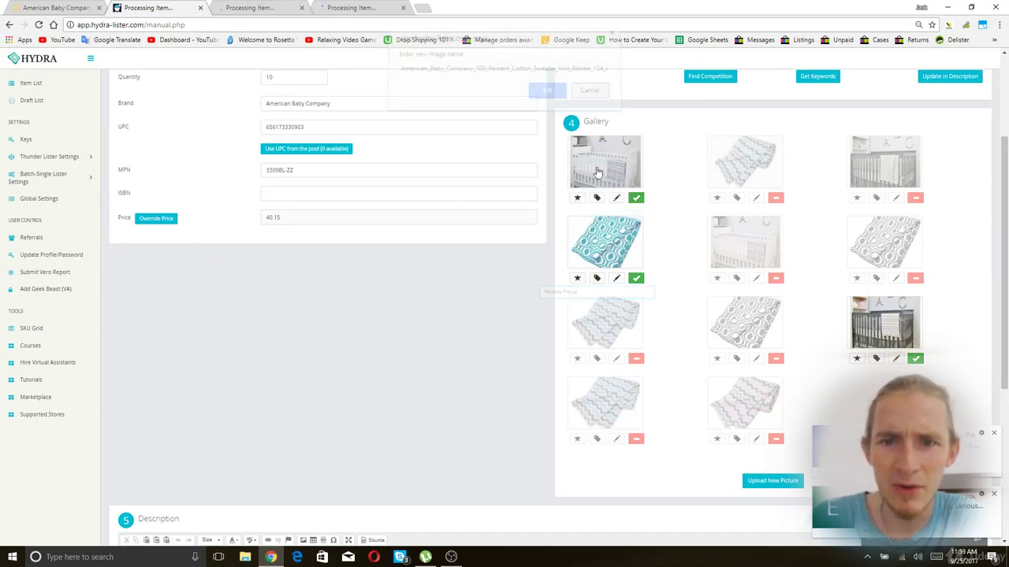
left_click(577, 278)
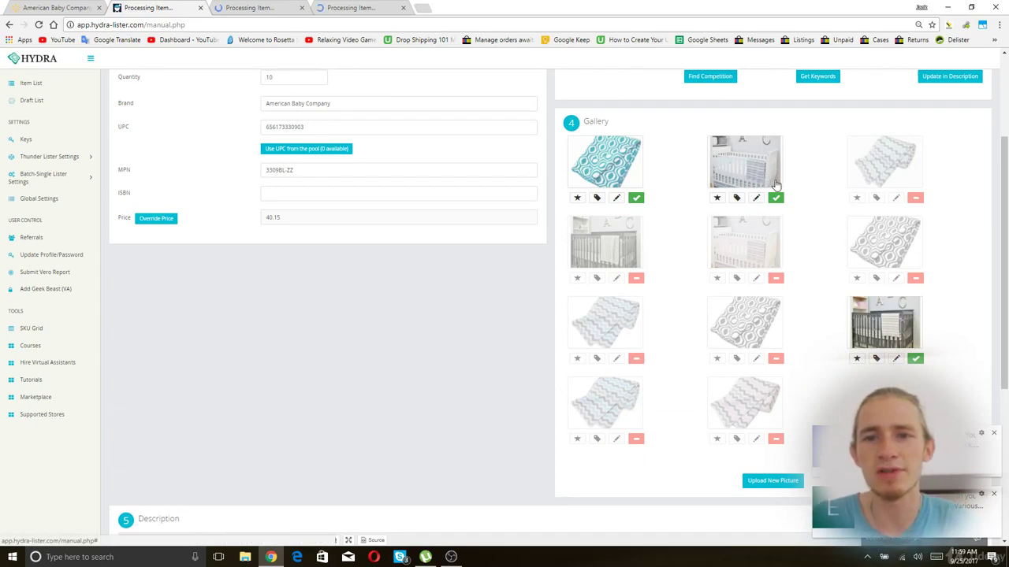
Look over the first item's settings, selected gallery pictures and description before editing its texts.
scroll(807, 213, "up", 1)
scroll(516, 304, "up", 2)
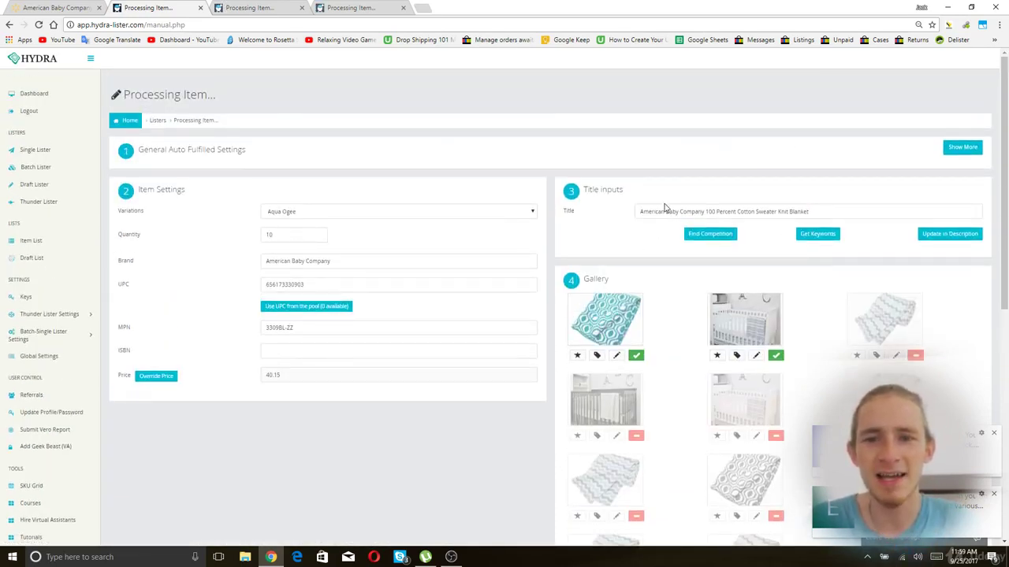
scroll(562, 353, "down", 8)
scroll(561, 351, "down", 5)
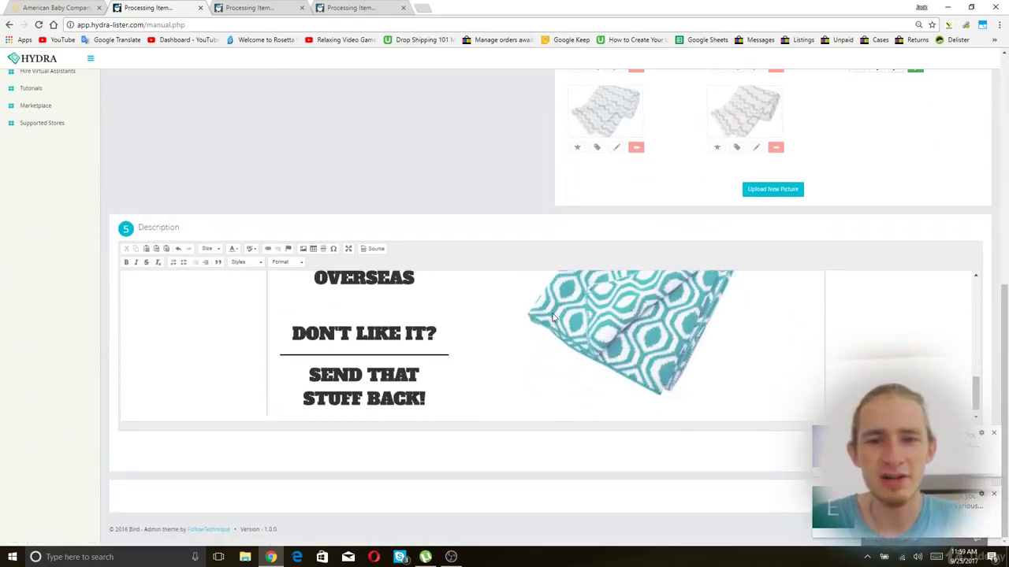
scroll(576, 353, "up", 10)
scroll(575, 353, "up", 3)
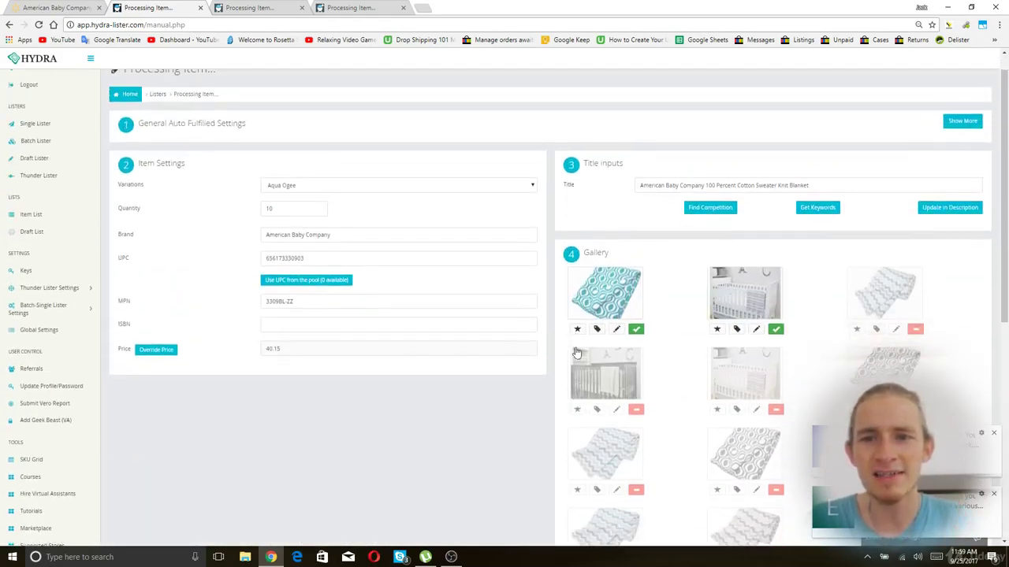
scroll(549, 260, "down", 6)
scroll(686, 196, "up", 2)
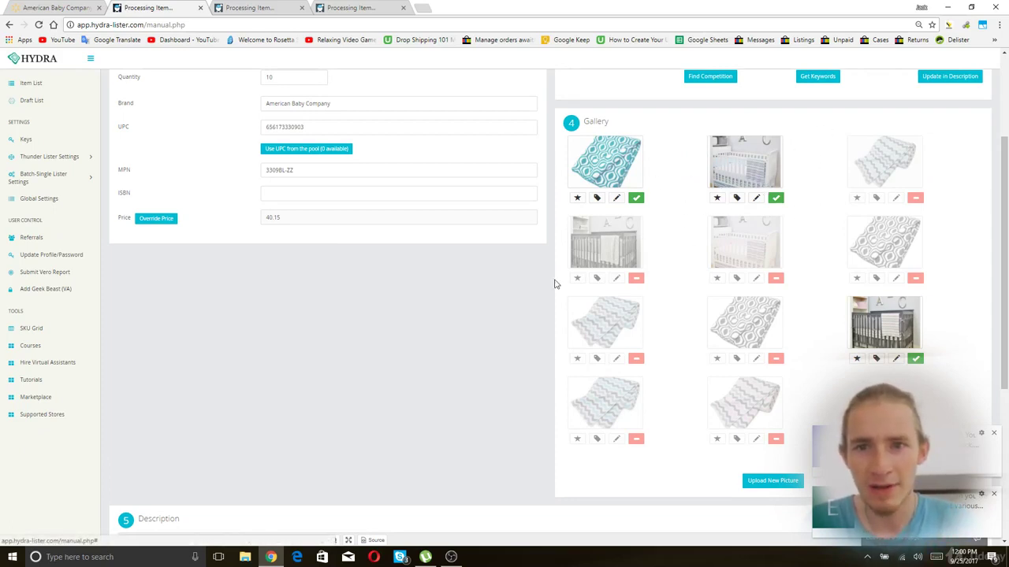
Add "Aqua Ogee" to the start of the first item's title and "Baby" before "Blanket".
scroll(492, 392, "up", 3)
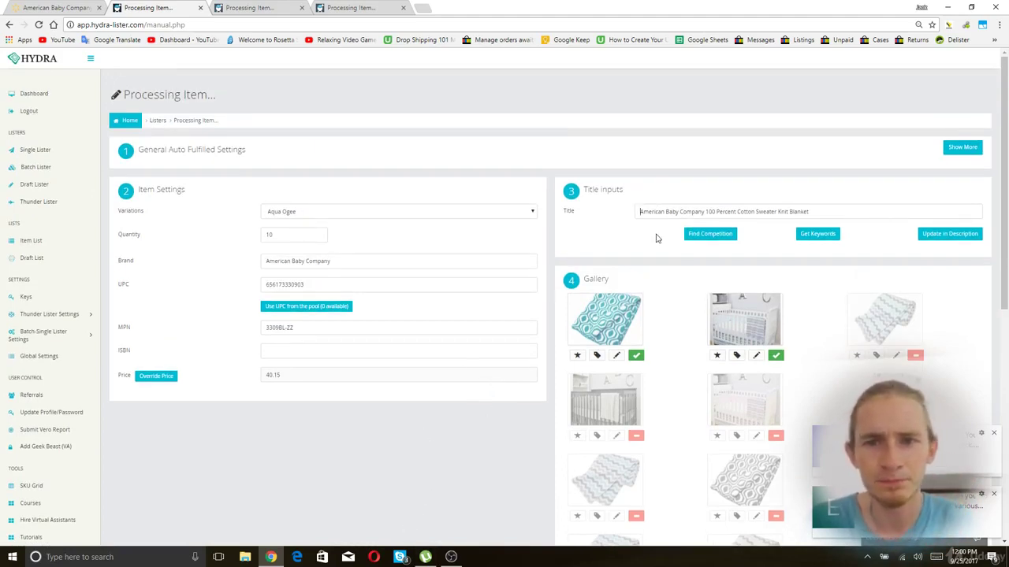
type("Aqua ")
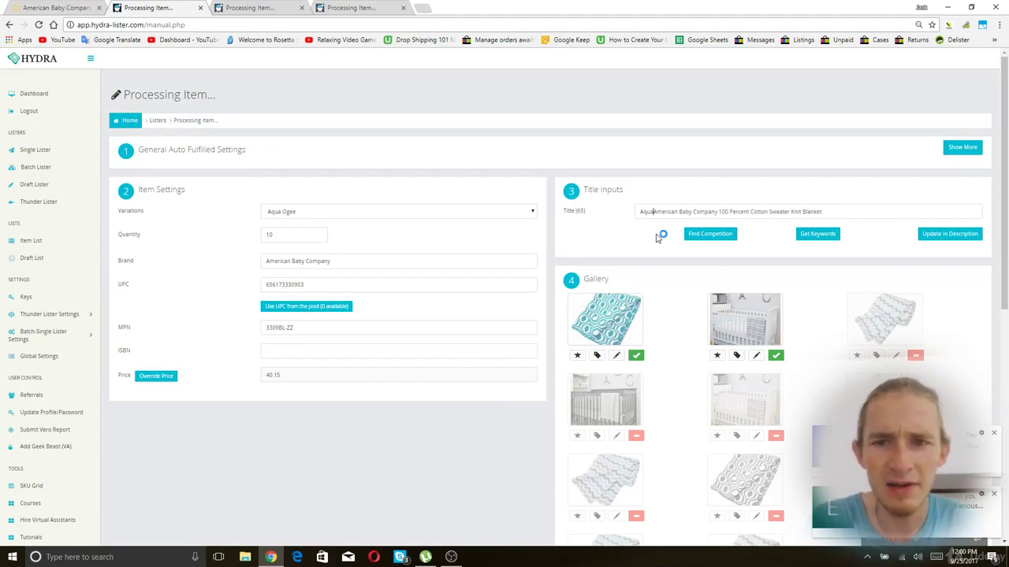
type("Ogee")
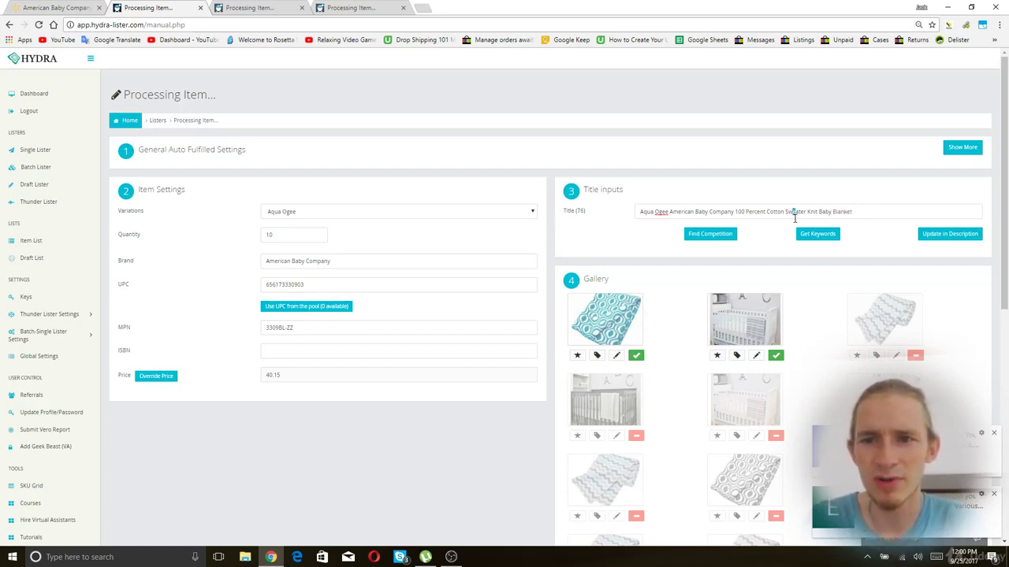
key("ctrl+a")
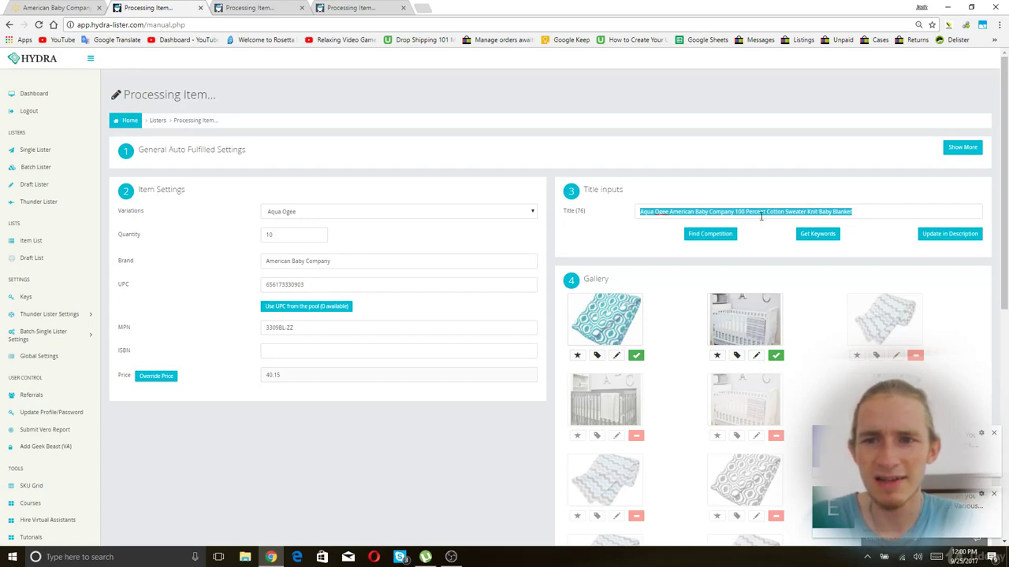
left_click(764, 213)
left_click_drag(781, 212, 670, 211)
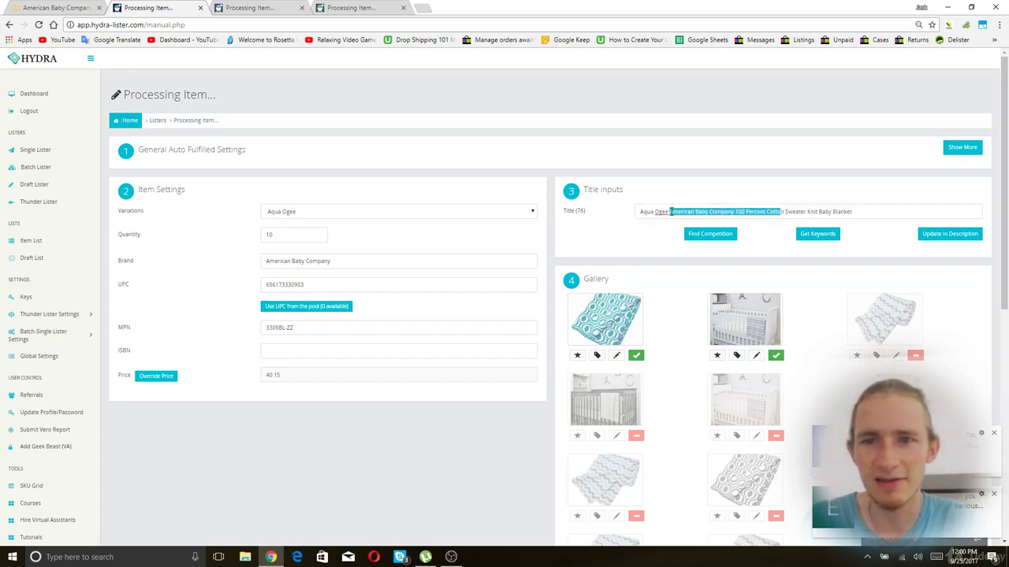
left_click(720, 216)
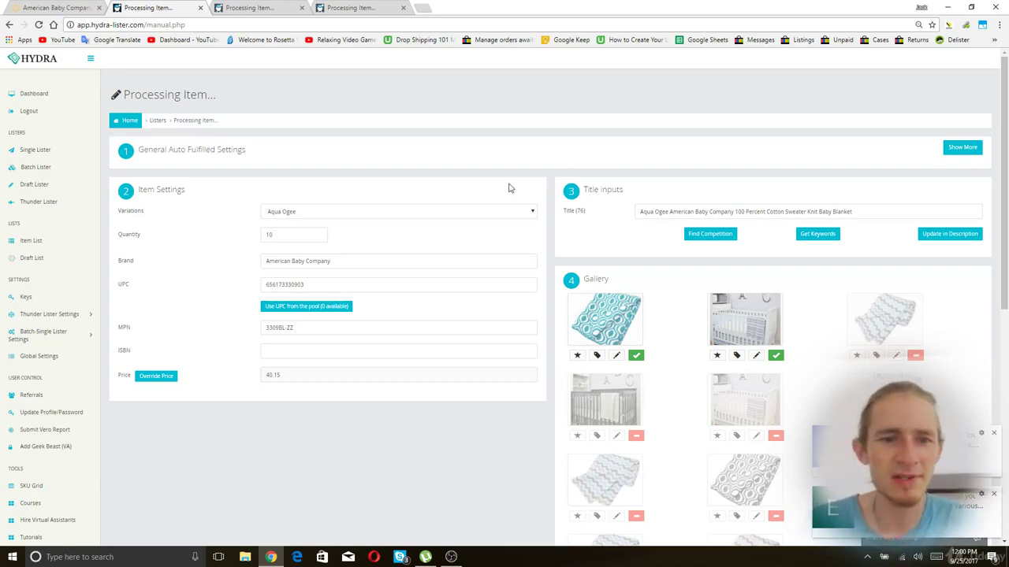
Insert "Aqua Agee" before "American Baby Company" in the heading of the first item's description.
scroll(509, 187, "down", 2)
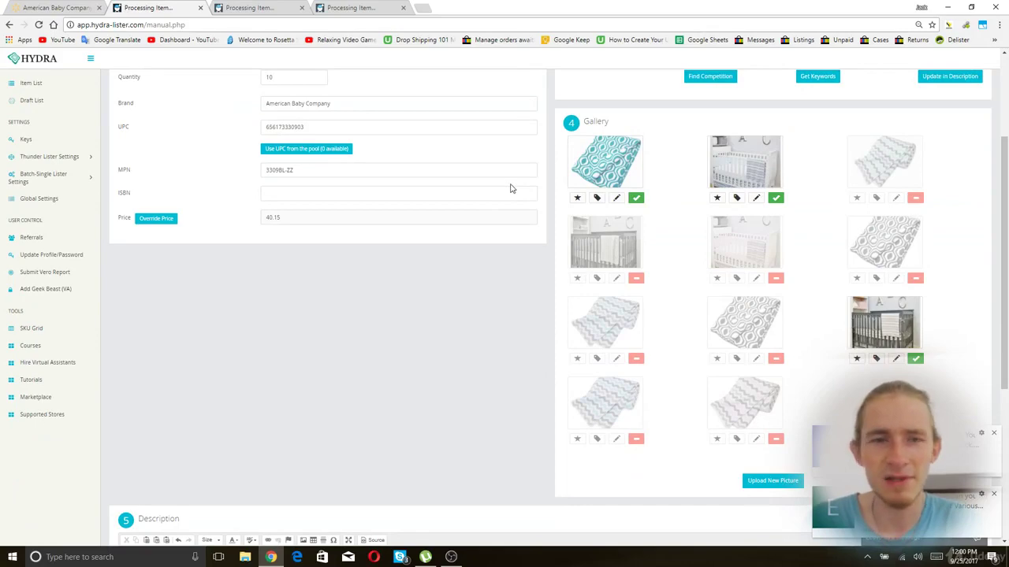
scroll(541, 211, "up", 2)
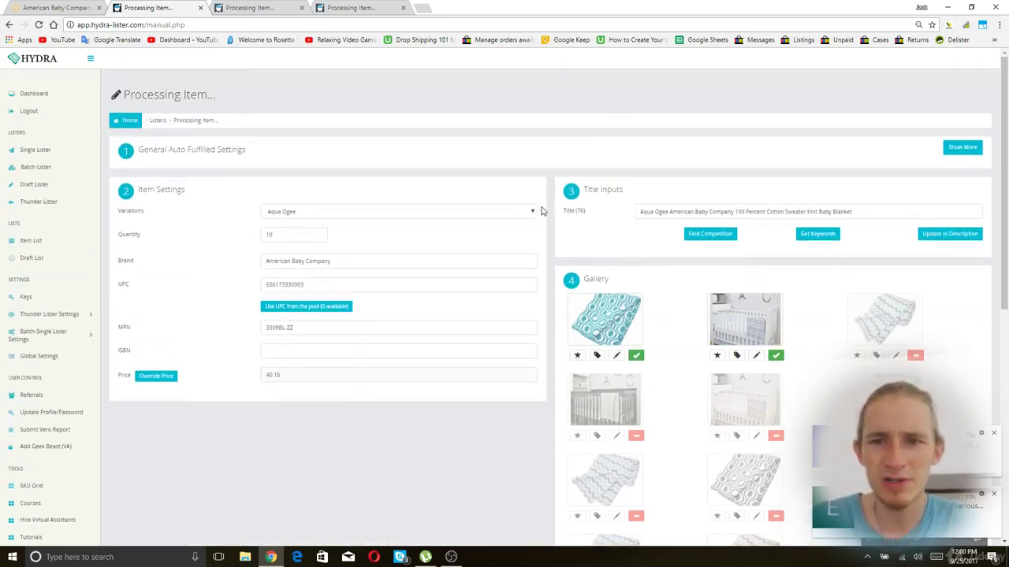
scroll(540, 210, "down", 5)
scroll(484, 351, "down", 6)
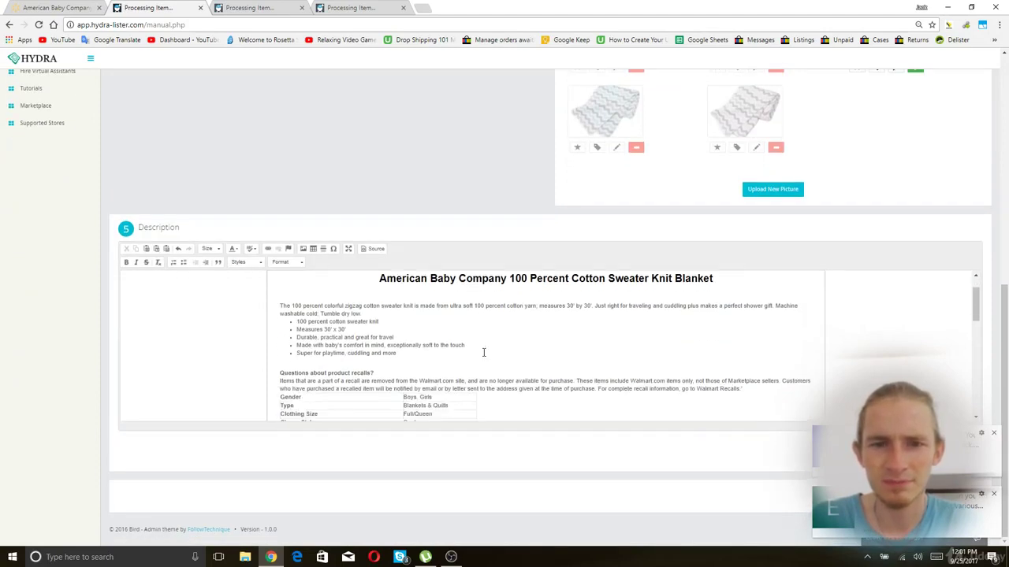
scroll(484, 352, "up", 3)
scroll(484, 352, "up", 2)
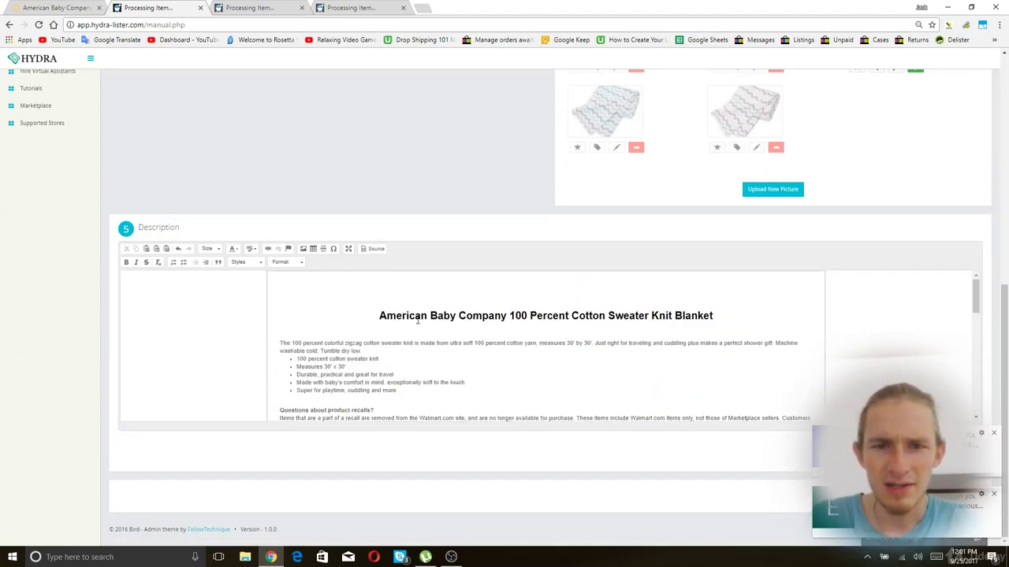
left_click(378, 319)
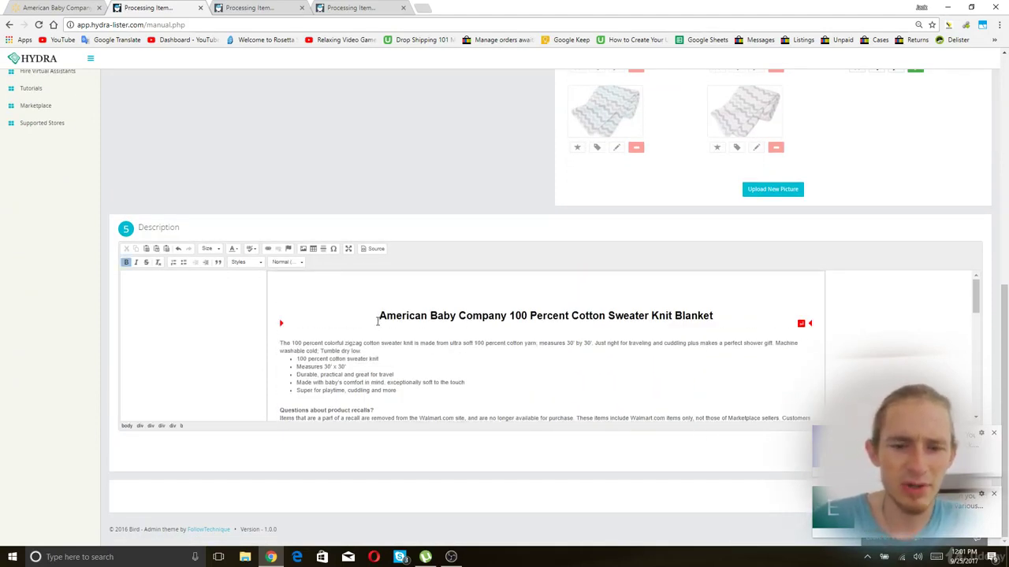
type("Aqua Agee")
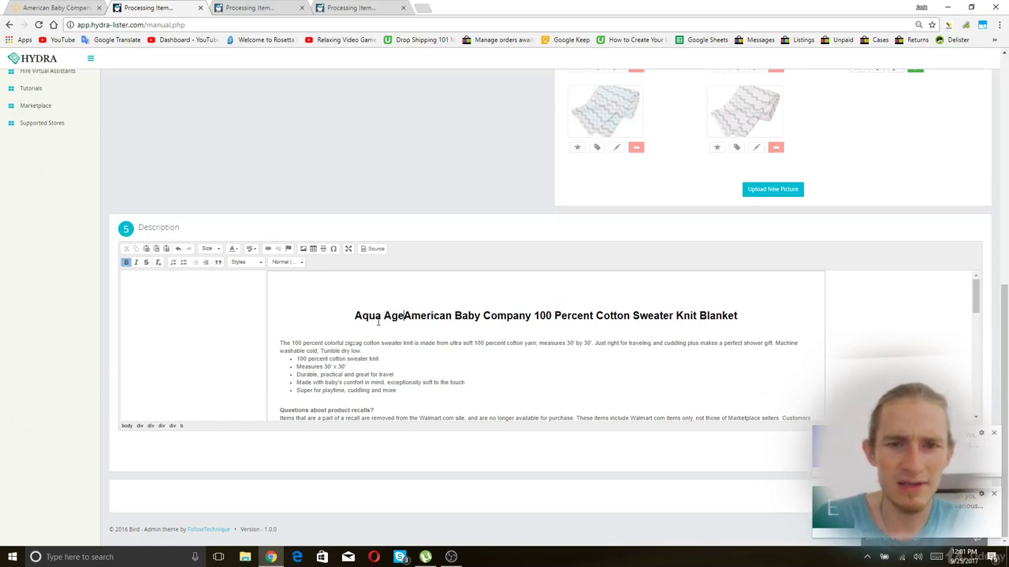
Dismiss the two notifications covering the end of the listing form.
scroll(195, 309, "down", 10)
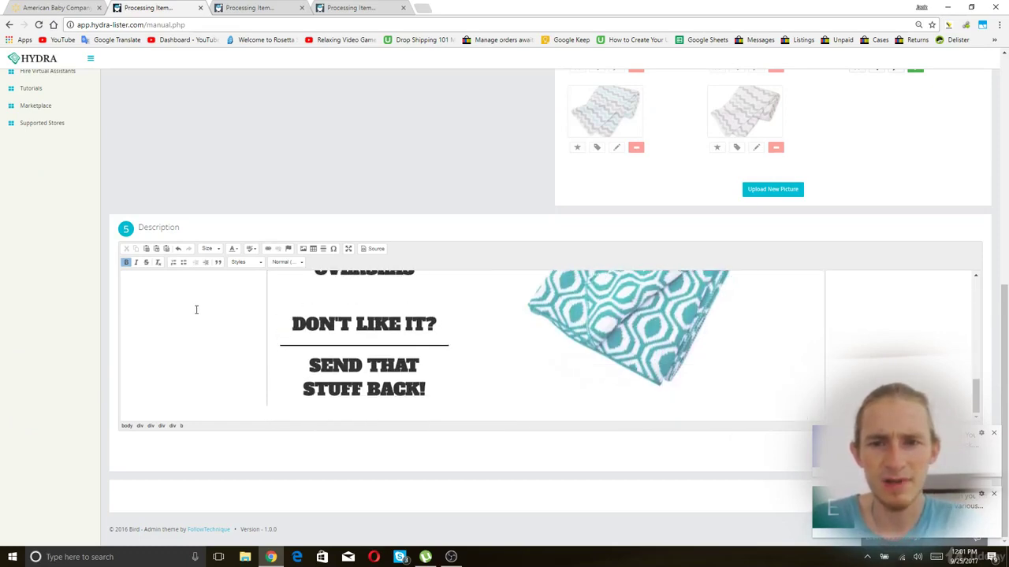
left_click(993, 434)
left_click(993, 494)
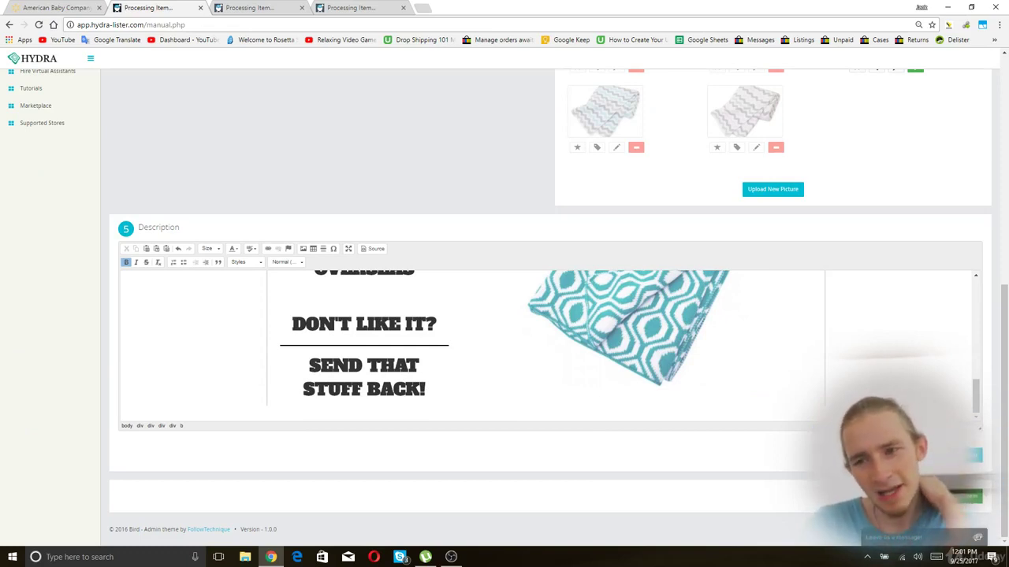
Review the first item's description, including the heading, feature bullets, product recall text and closing picture.
key("ctrl+Home")
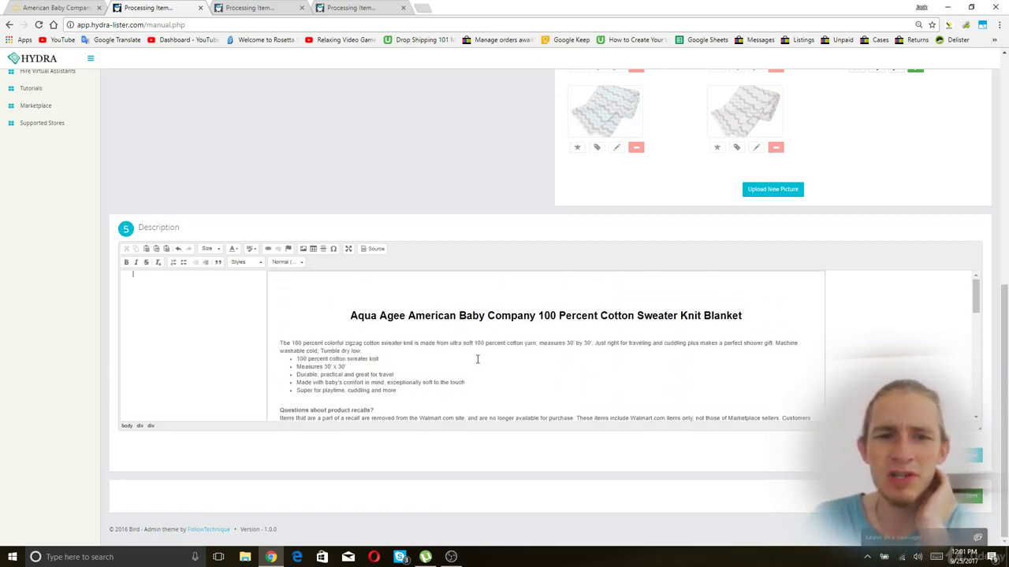
left_click(467, 357)
left_click(441, 351)
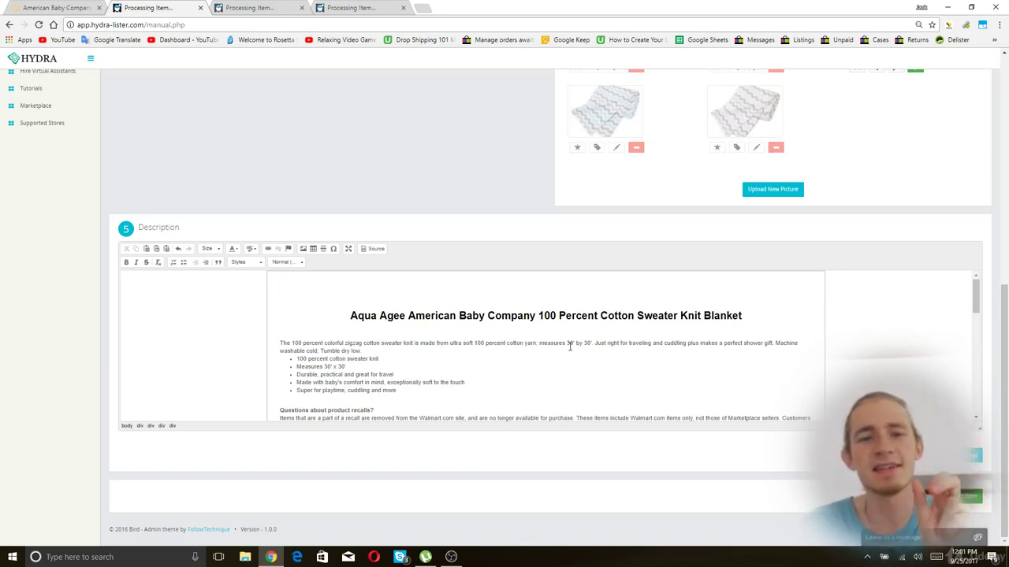
left_click(482, 358)
scroll(473, 378, "down", 2)
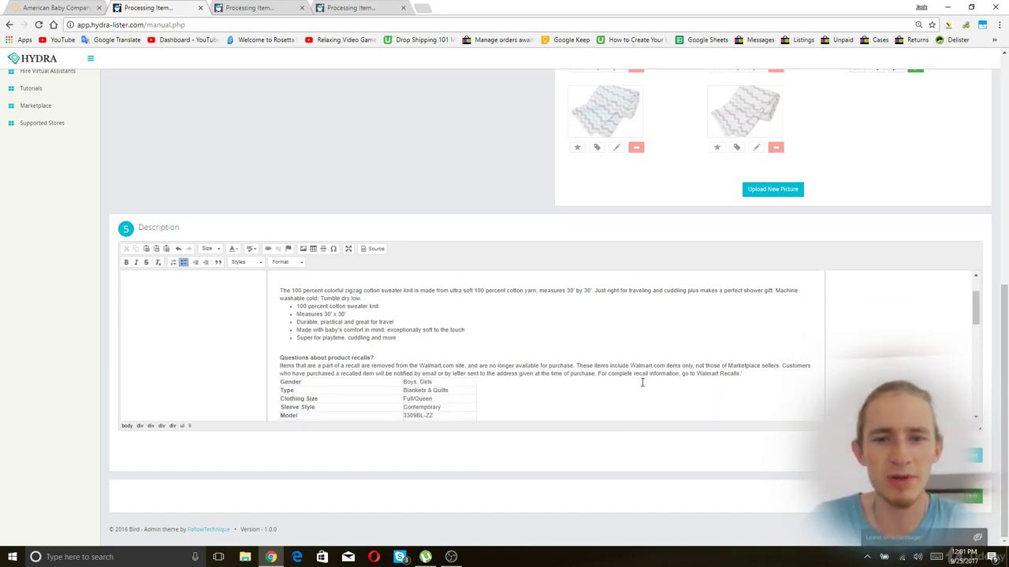
left_click(599, 368)
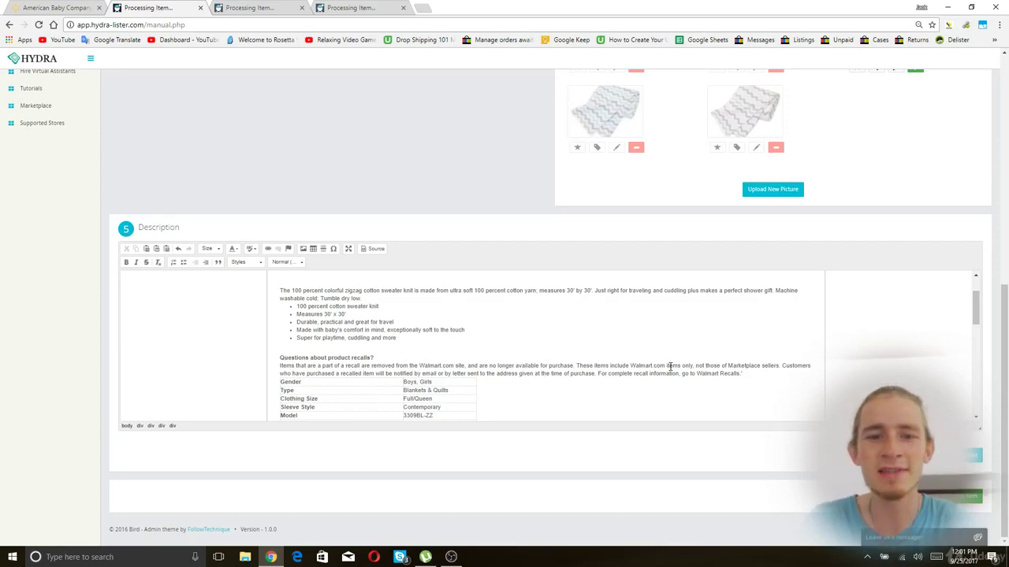
scroll(670, 366, "down", 10)
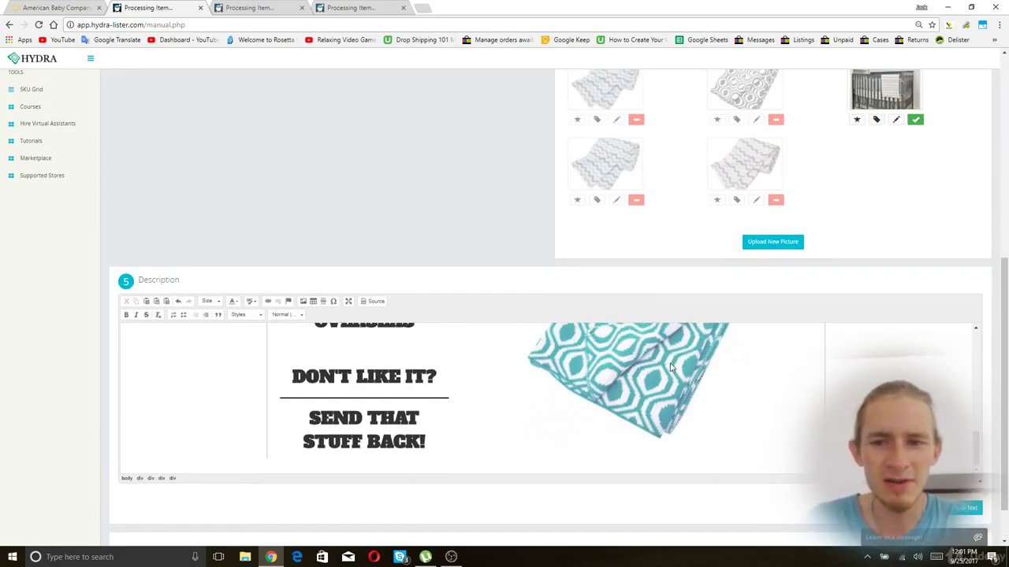
scroll(669, 367, "up", 10)
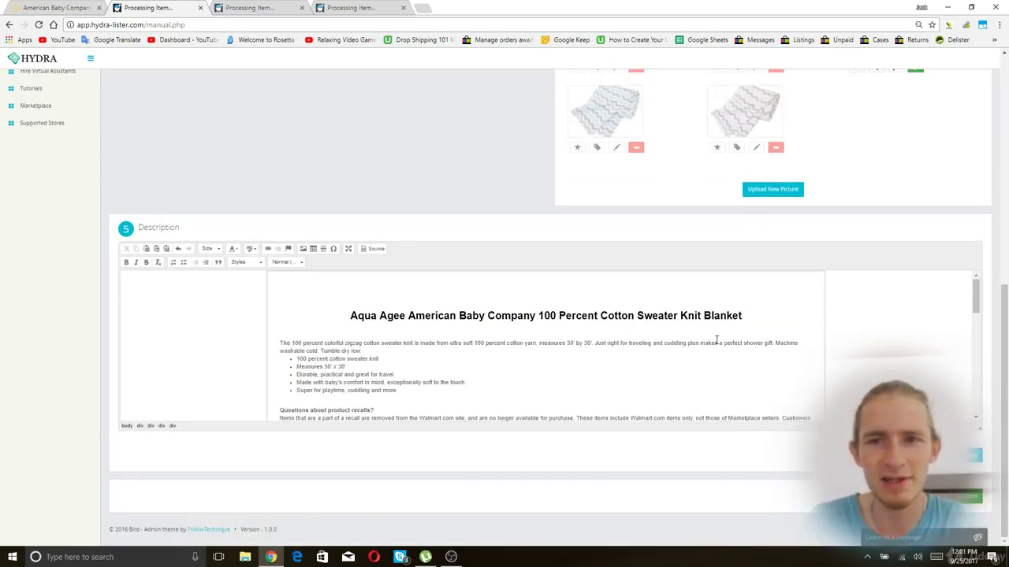
Submit the Aqua Ogee blanket for listing.
scroll(491, 320, "up", 15)
scroll(491, 319, "down", 20)
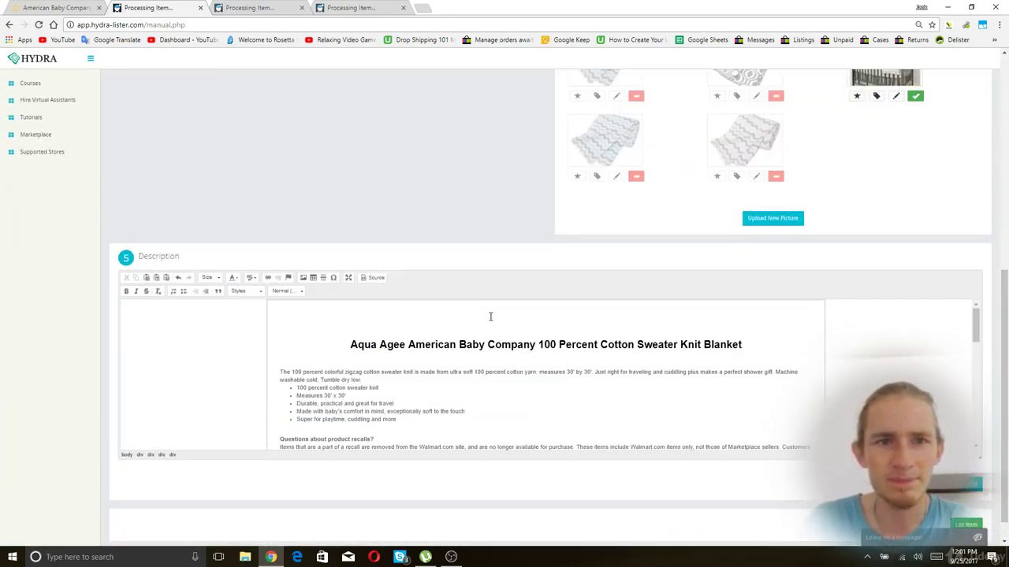
left_click(974, 524)
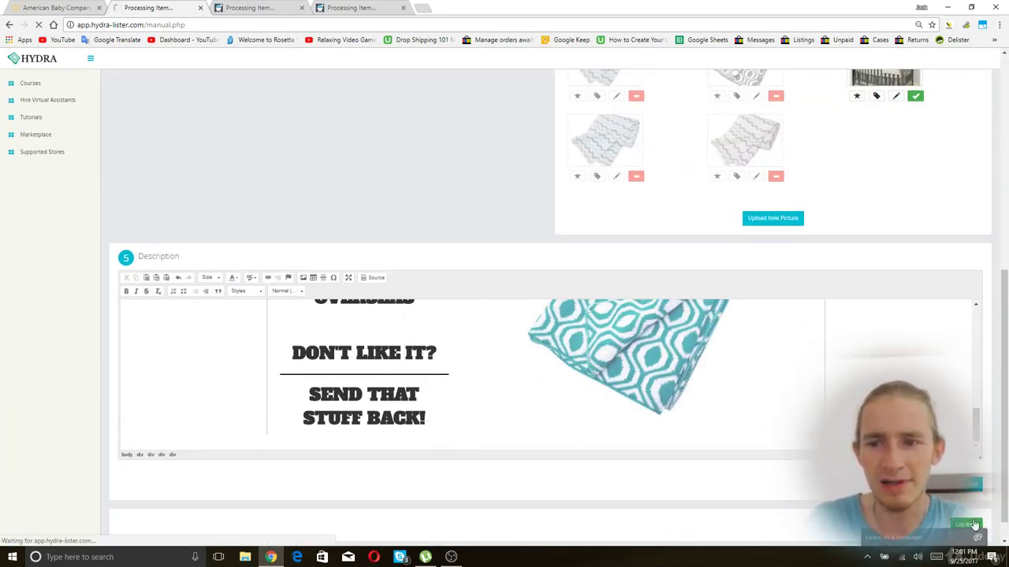
Switch to the second item's listing form and set its variation to Blue Zigzag.
key("ctrl+Tab")
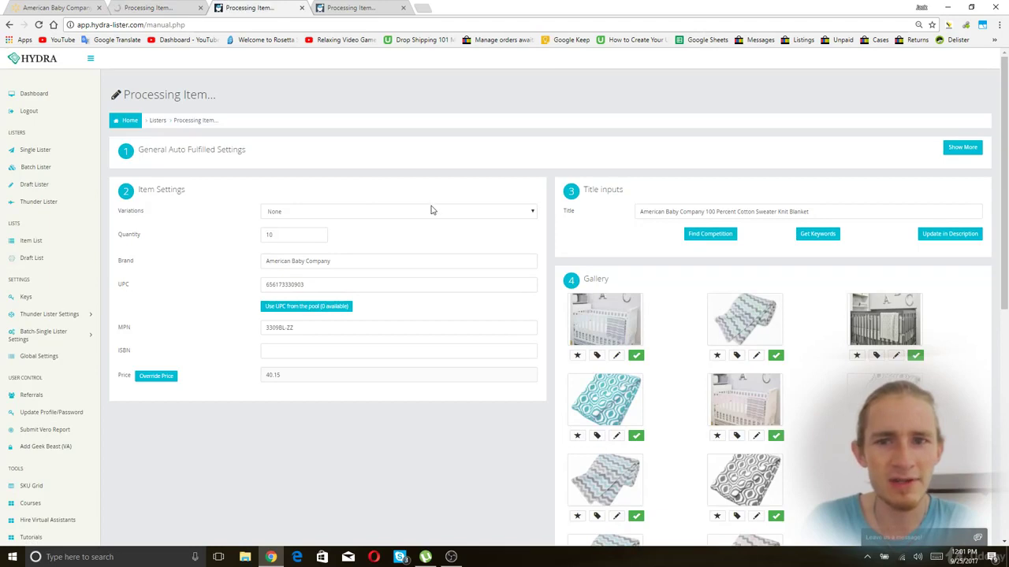
left_click(331, 211)
left_click(320, 248)
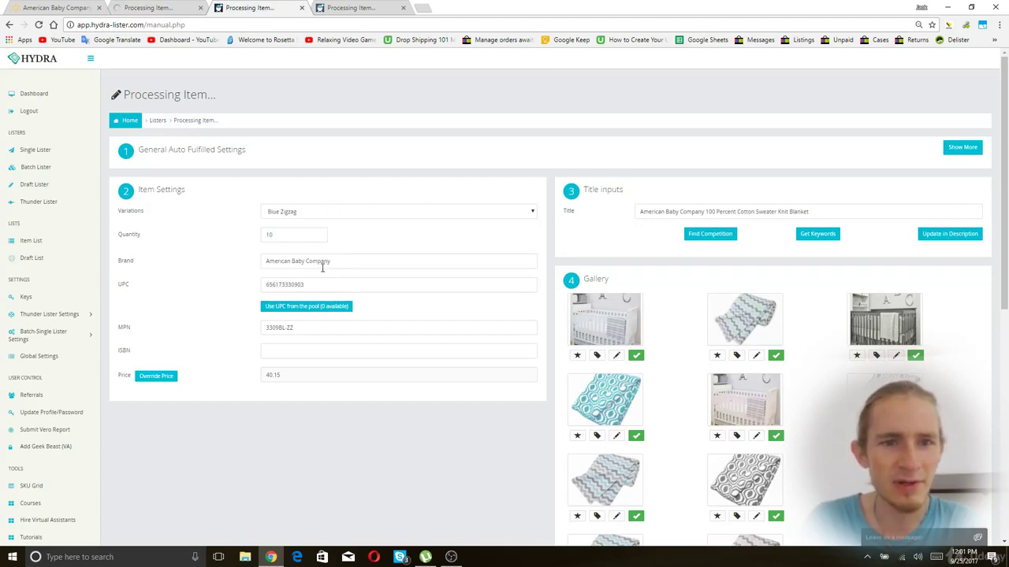
Add "Blue ZigZag" to the start of the second item's title and "Baby" before "Blanket".
left_click(639, 212)
type("Blue Z")
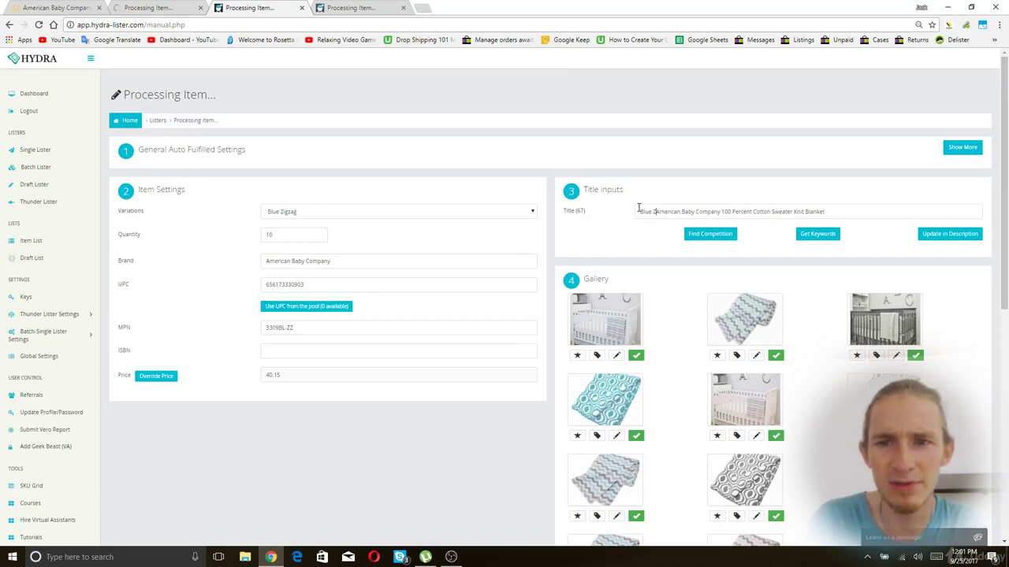
type("igZag")
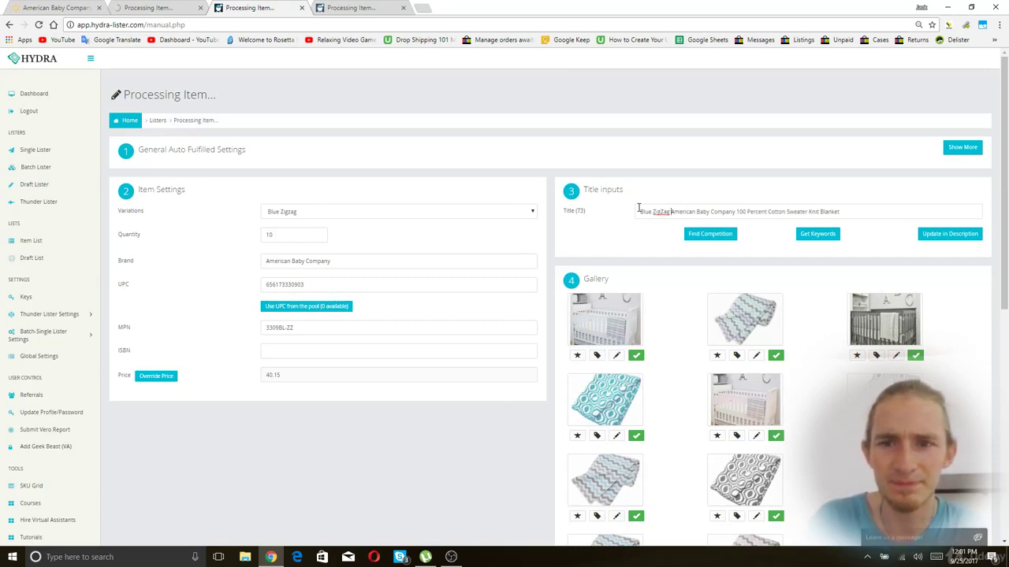
left_click_drag(670, 211, 625, 221)
left_click(810, 211)
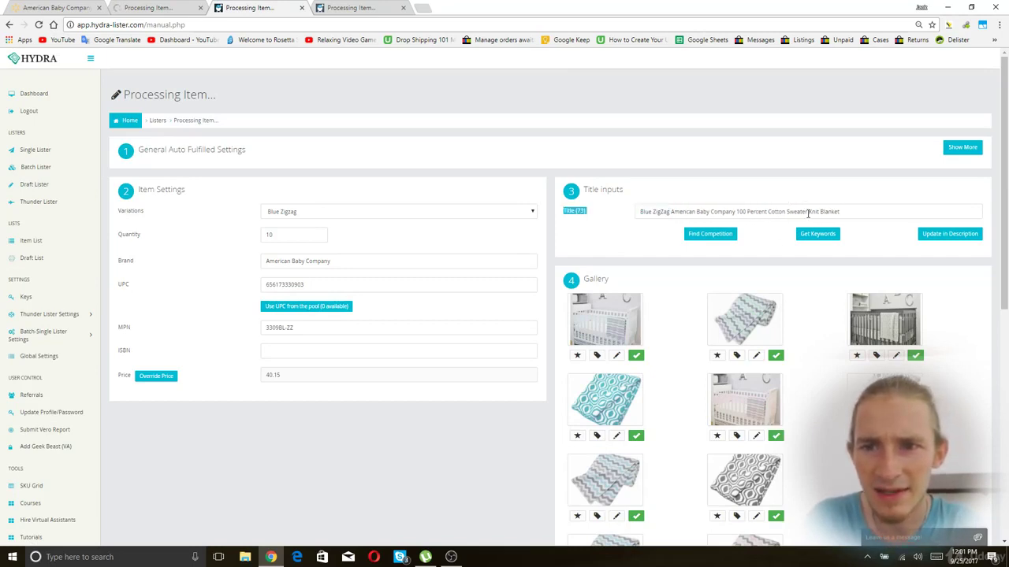
type("Baby")
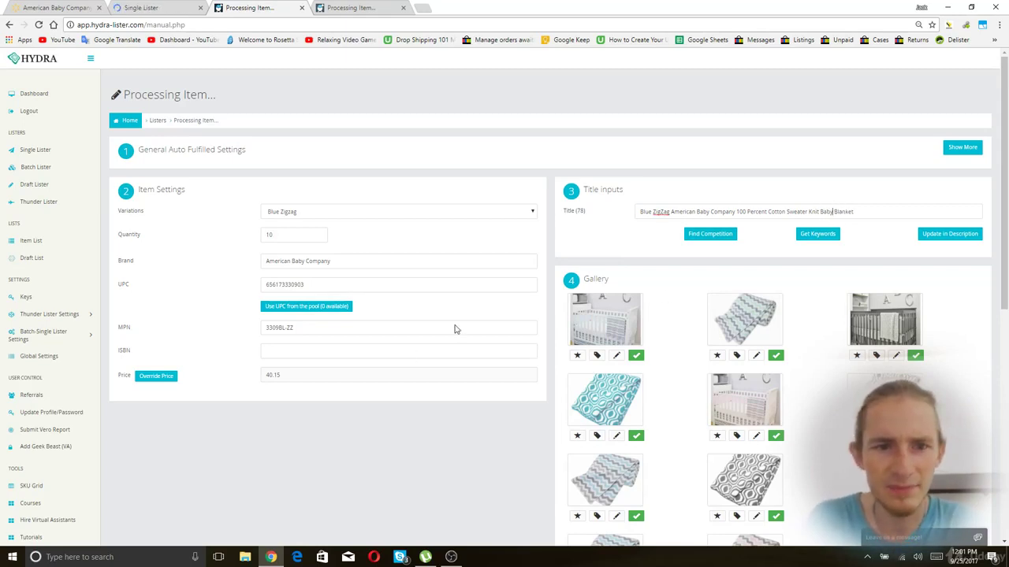
Insert "Blue ZigZag" before "American Baby Company" in the heading of the second item's description.
scroll(547, 263, "down", 2)
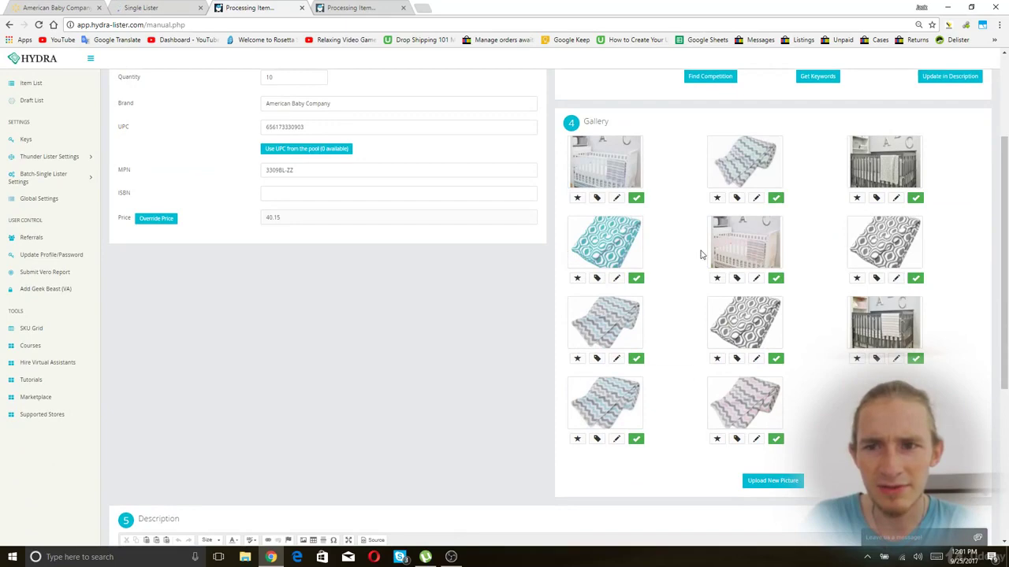
scroll(496, 245, "down", 4)
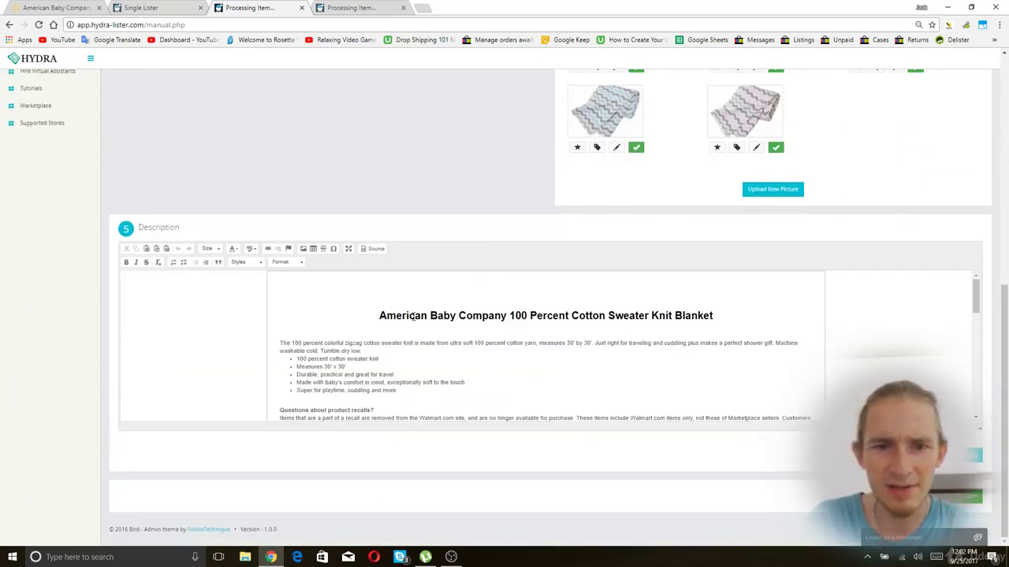
left_click(379, 315)
type("Blue ZigZag")
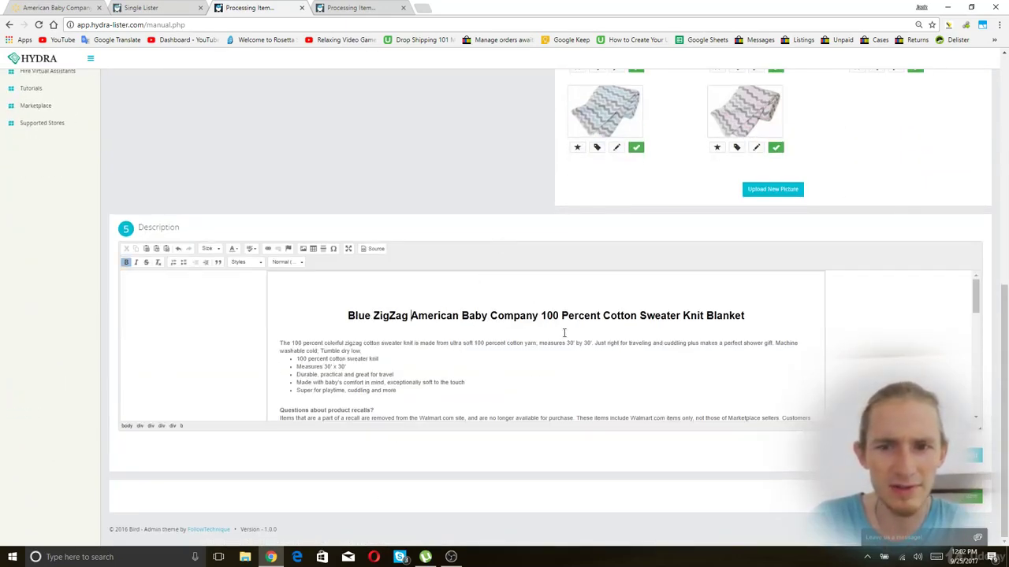
View the Blue Zigzag color and its pictures on the Walmart product page, and return to the second item's listing form.
scroll(552, 322, "up", 5)
scroll(499, 271, "down", 1)
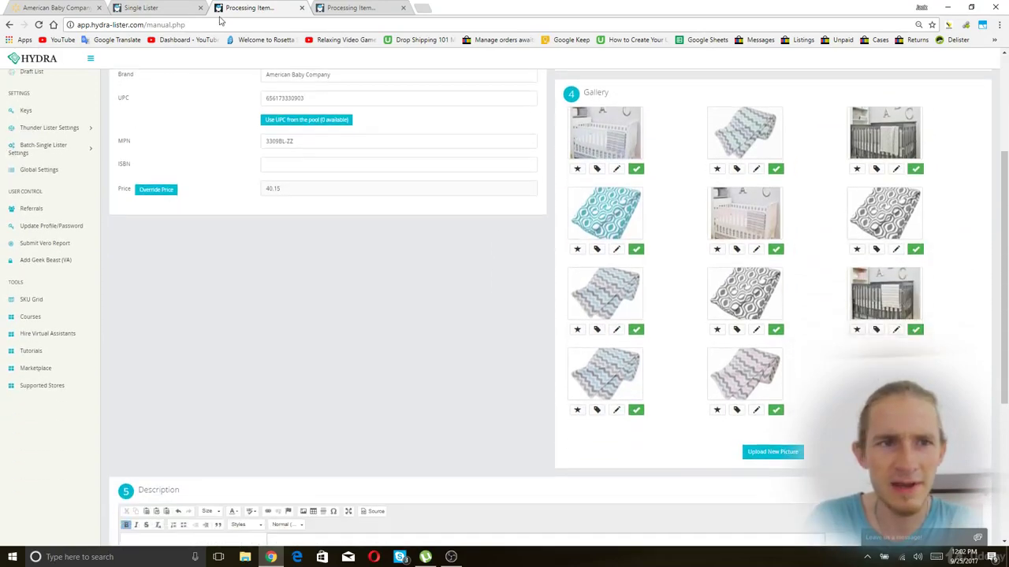
left_click(130, 7)
left_click(57, 7)
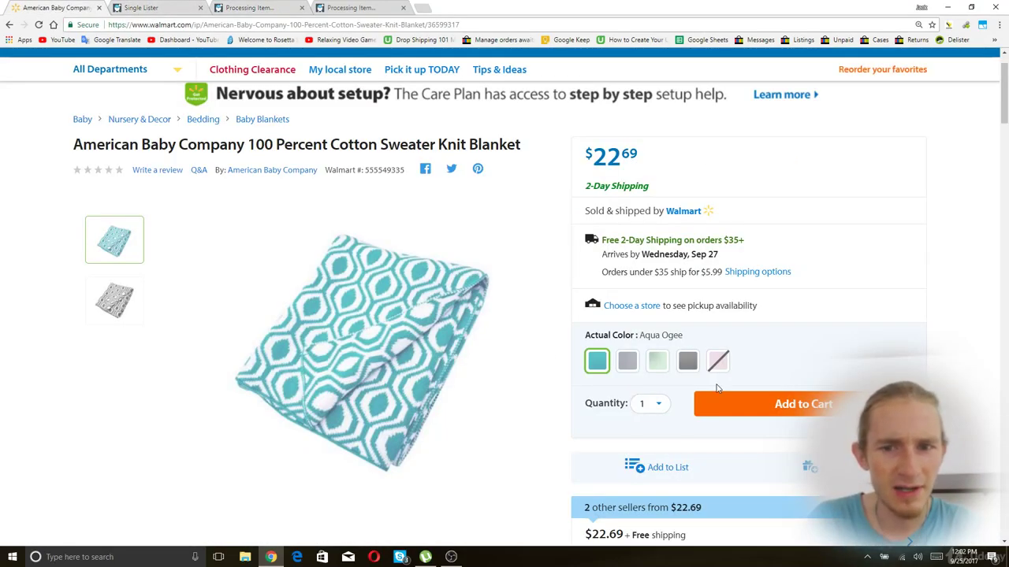
left_click(632, 364)
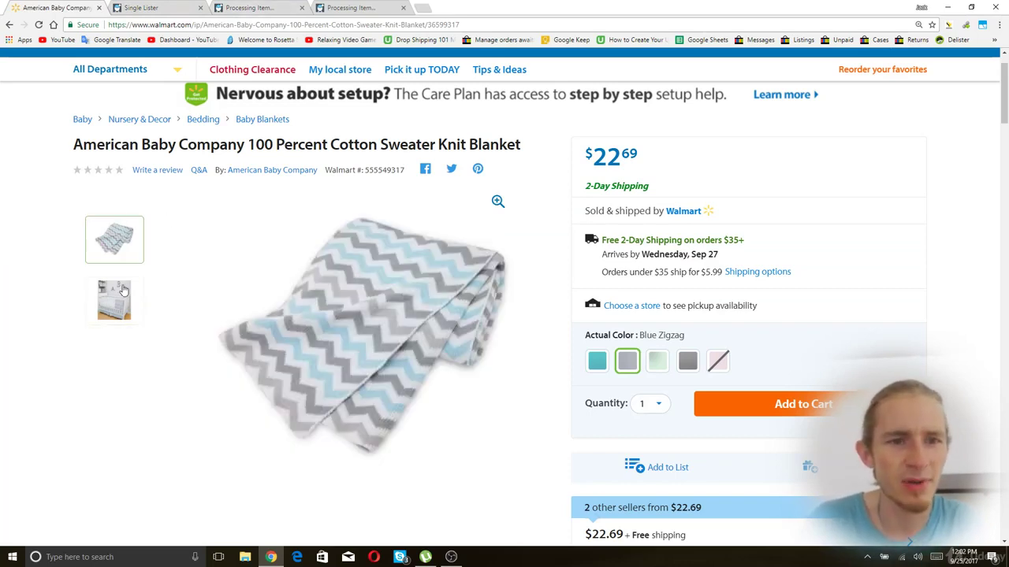
left_click(120, 296)
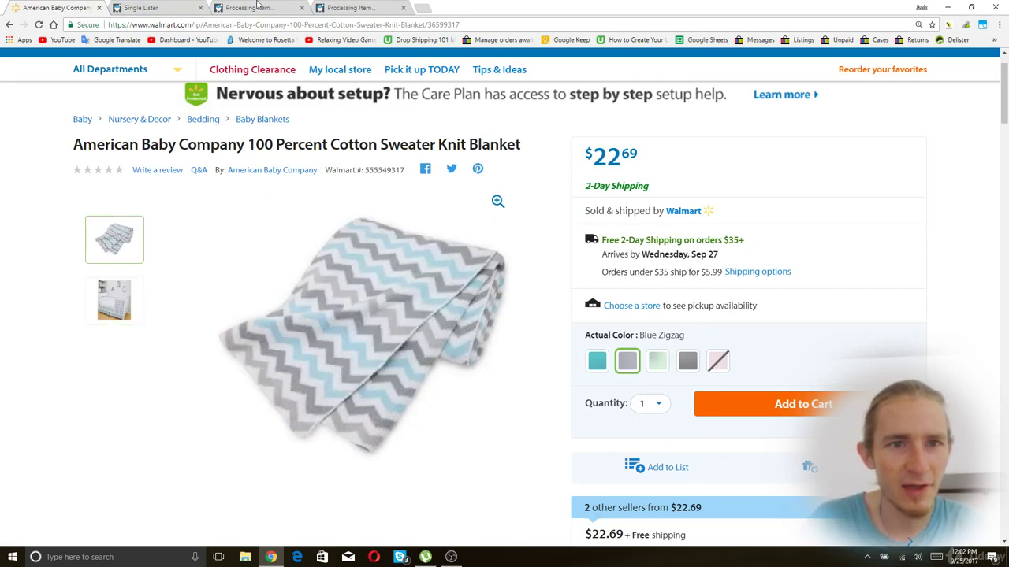
left_click(260, 7)
Make the greenish zigzag picture the second item's main one and exclude the white-blanket crib, aqua ogee, both gray ogee and one blue zigzag pictures.
scroll(396, 295, "up", 1)
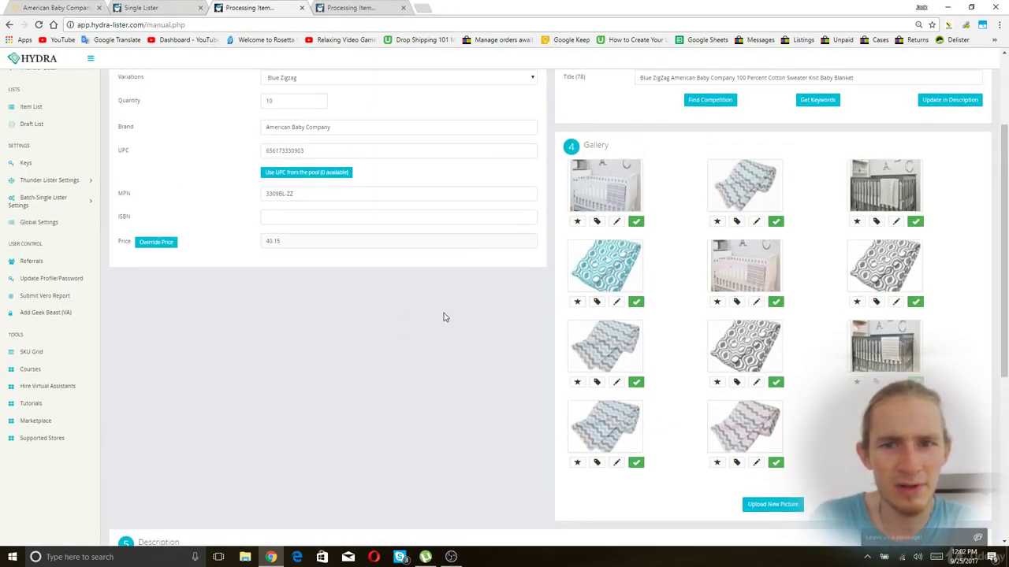
left_click(717, 222)
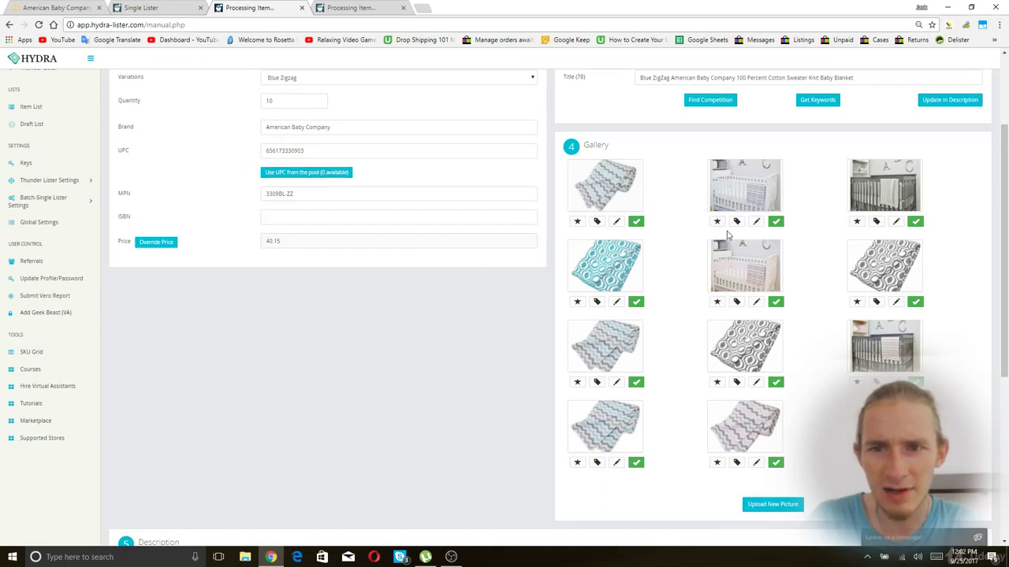
left_click(915, 221)
left_click(635, 302)
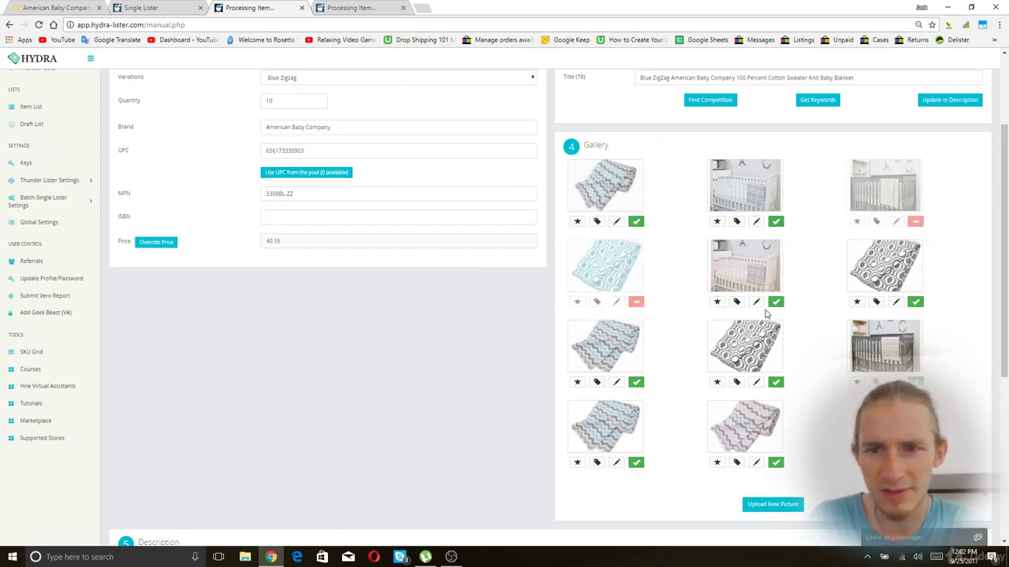
left_click(915, 302)
left_click(775, 382)
left_click(635, 382)
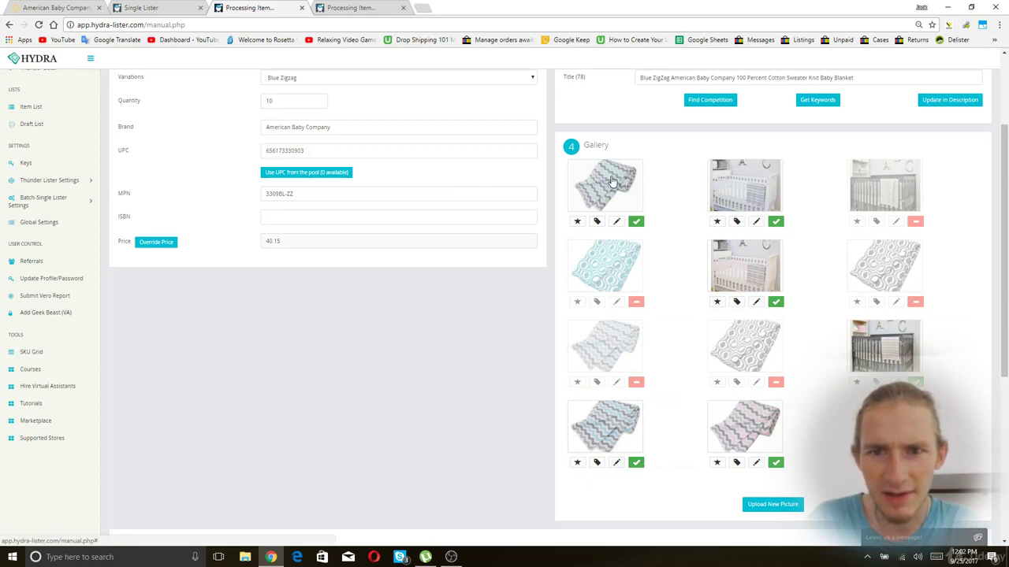
Using Walmart's Blue Zigzag photo as reference, make the blue zigzag picture main and exclude the greenish zigzag, pink zigzag and pink crib pictures.
left_click(41, 7)
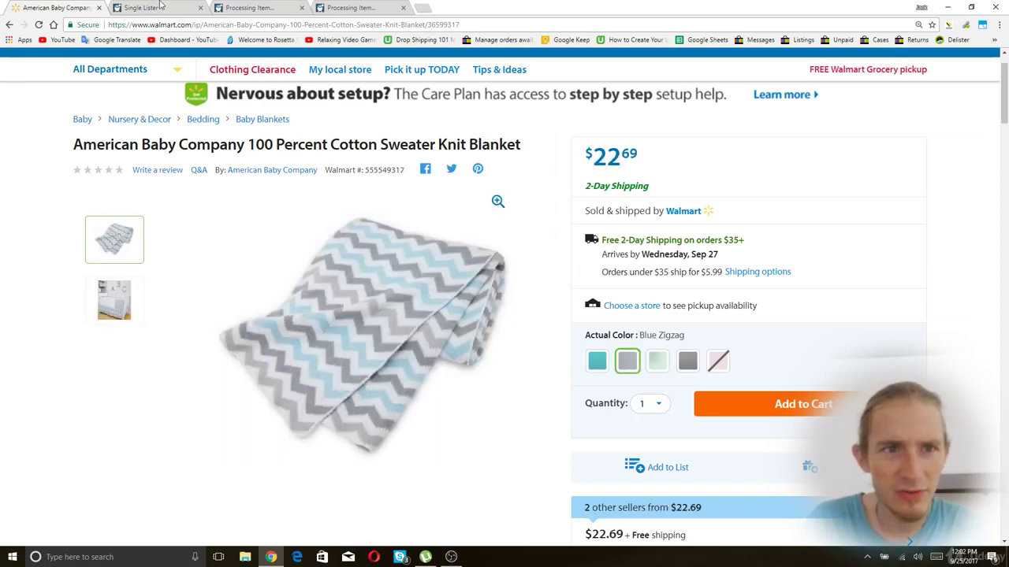
left_click(160, 7)
left_click(248, 7)
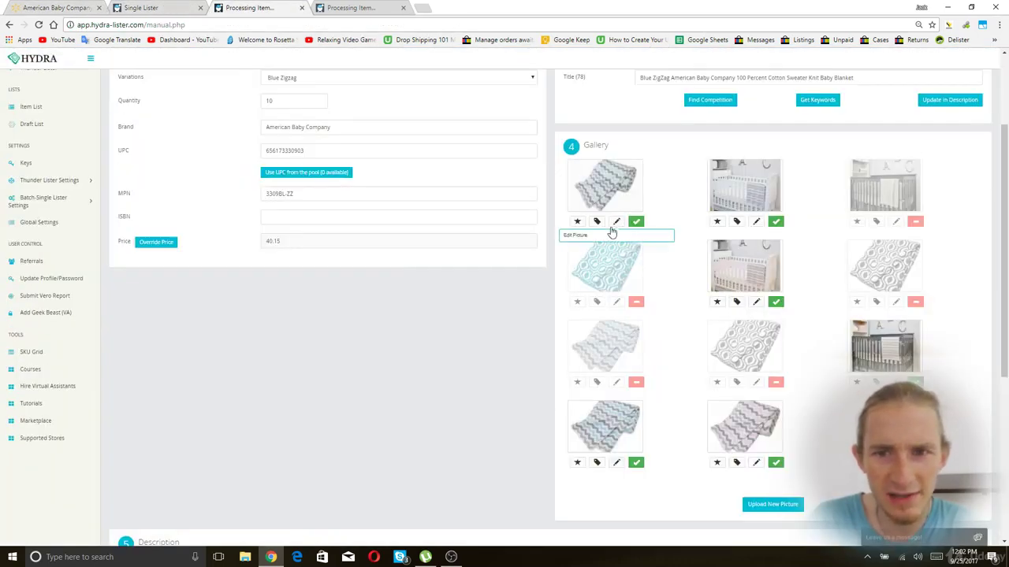
left_click(636, 221)
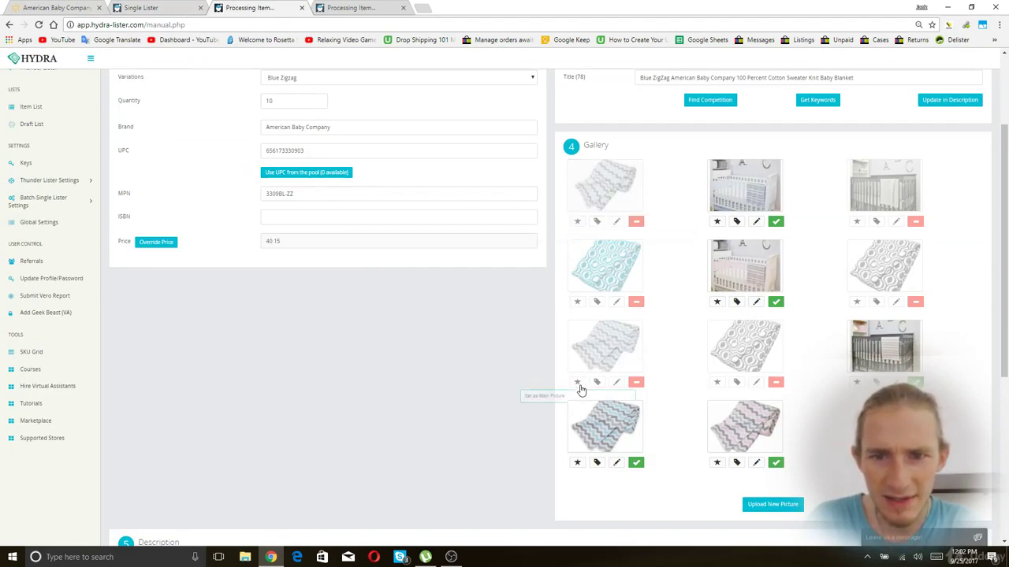
left_click(577, 383)
left_click(635, 222)
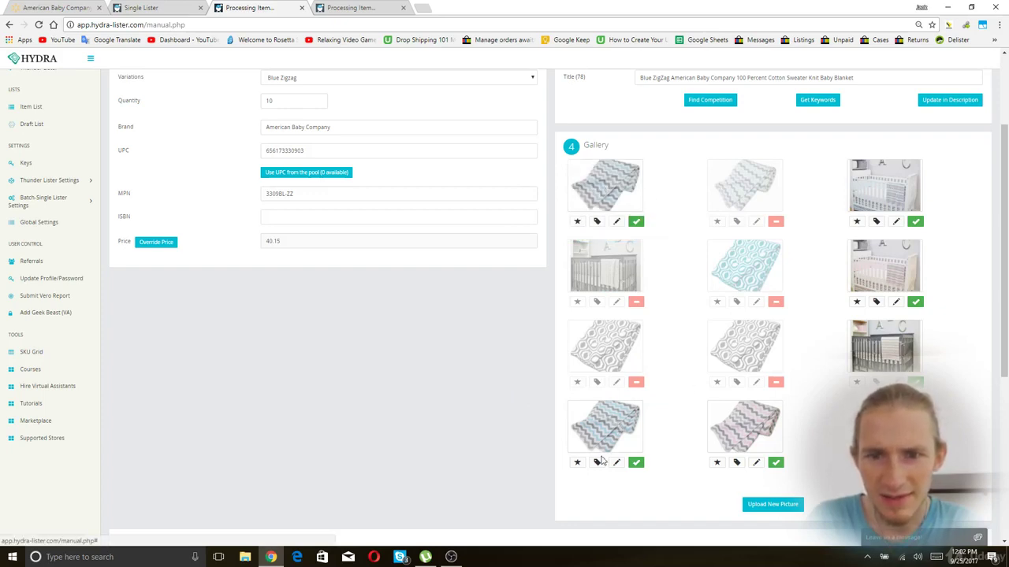
left_click(775, 463)
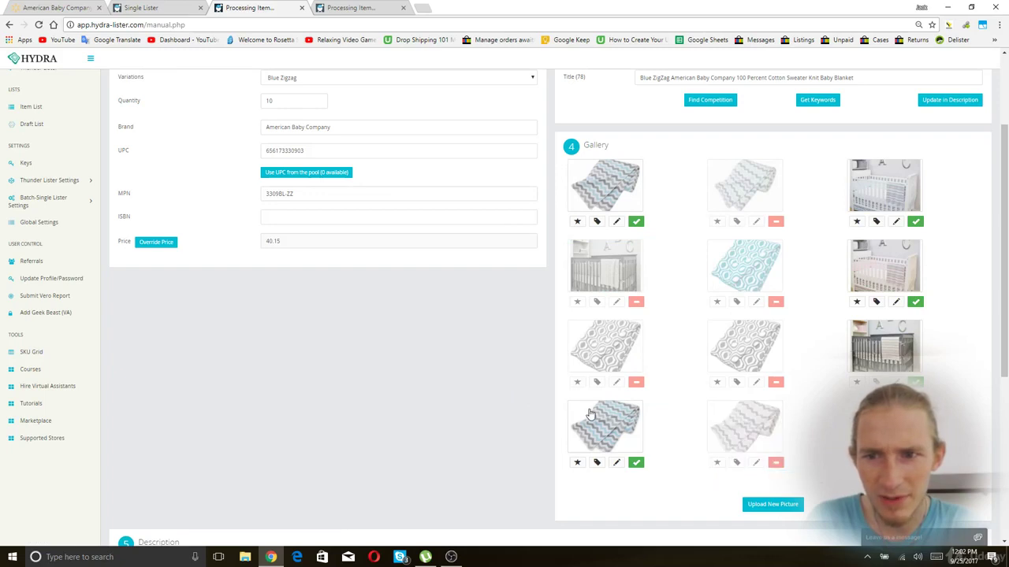
left_click(914, 301)
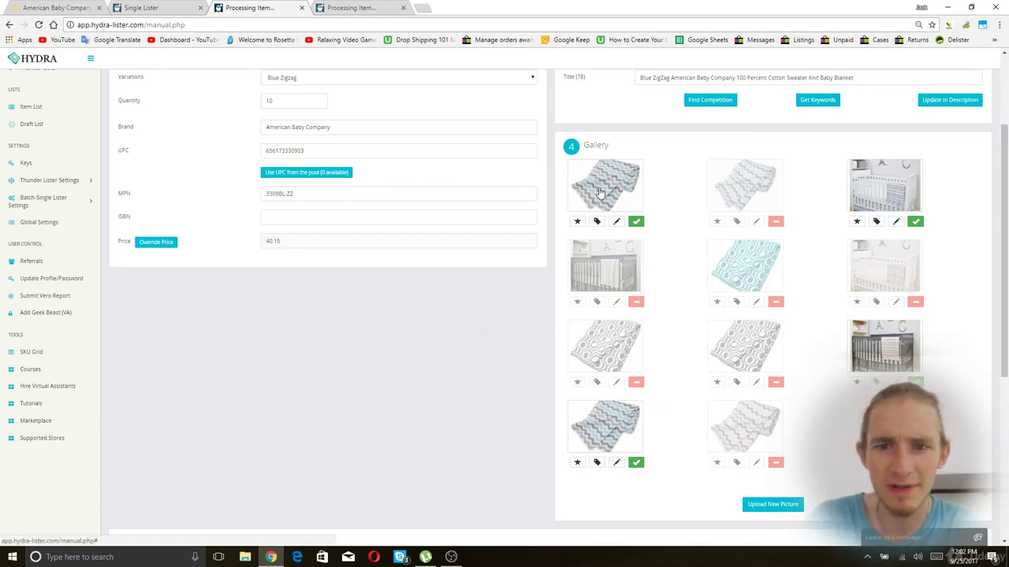
Look over the second item's gallery and description, and try to update the description heading with the full title.
scroll(453, 361, "up", 1)
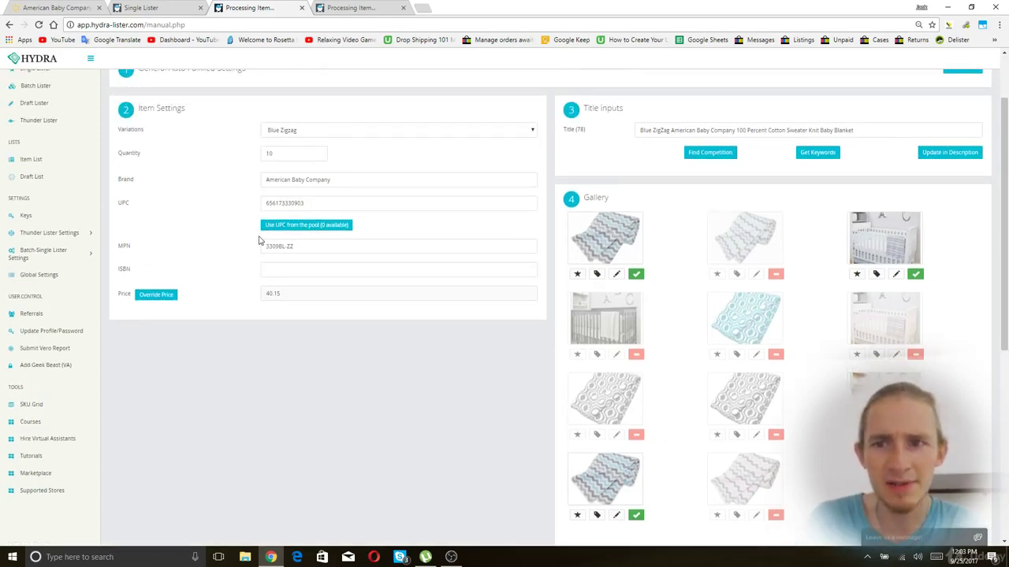
scroll(309, 368, "down", 6)
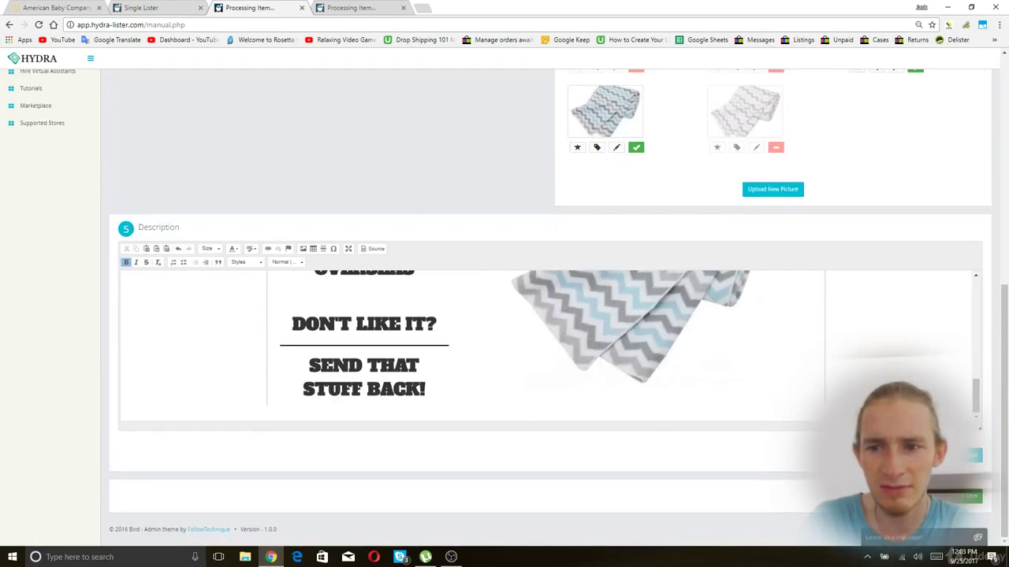
scroll(560, 385, "up", 5)
scroll(430, 189, "up", 10)
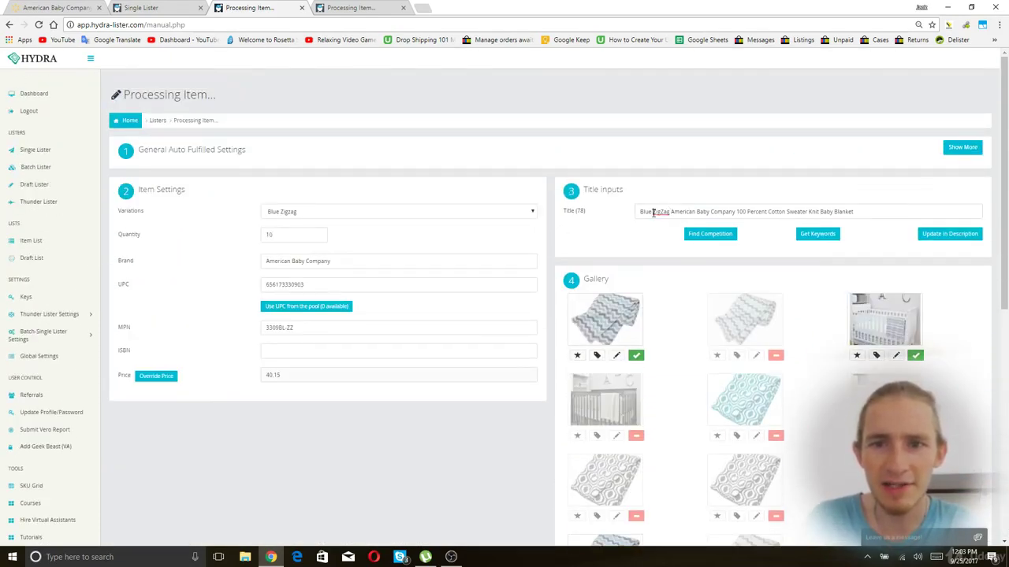
left_click_drag(652, 213, 669, 213)
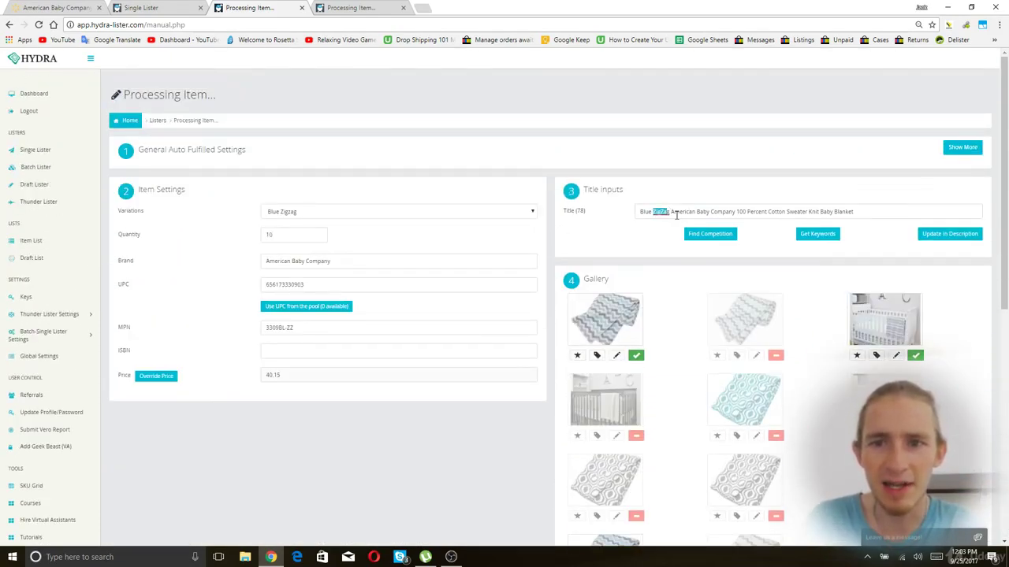
left_click(949, 234)
scroll(544, 228, "down", 5)
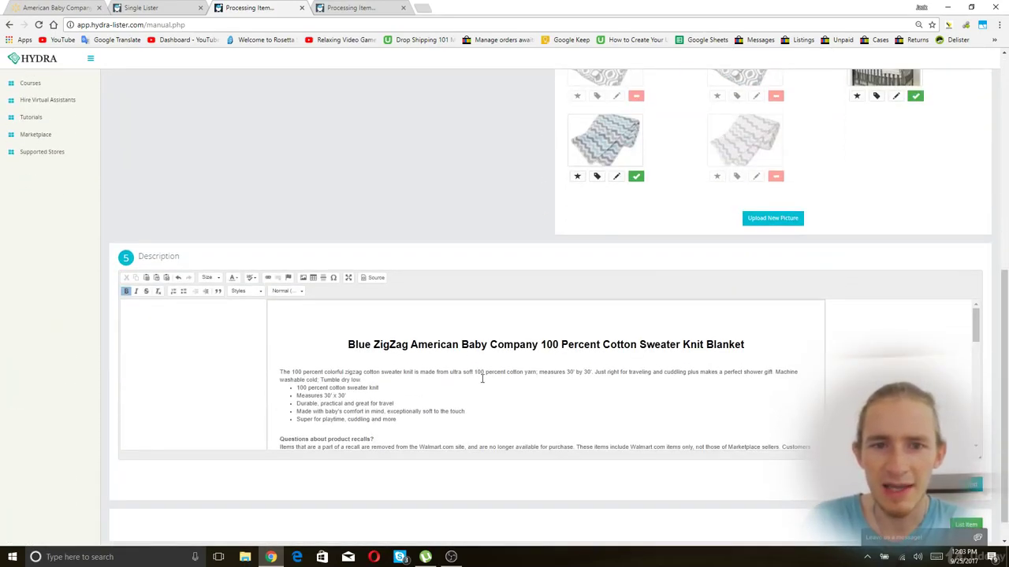
Compare the second item's description heading with its title and submit the Blue Zigzag blanket for listing.
triple_click(463, 345)
left_click(497, 379)
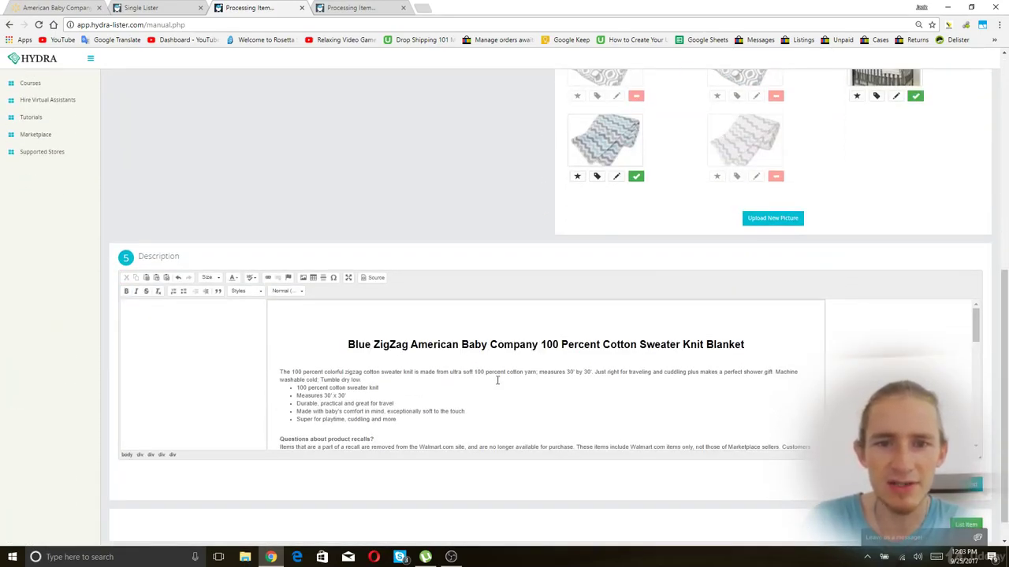
left_click(542, 344)
double_click(570, 344)
scroll(622, 315, "up", 6)
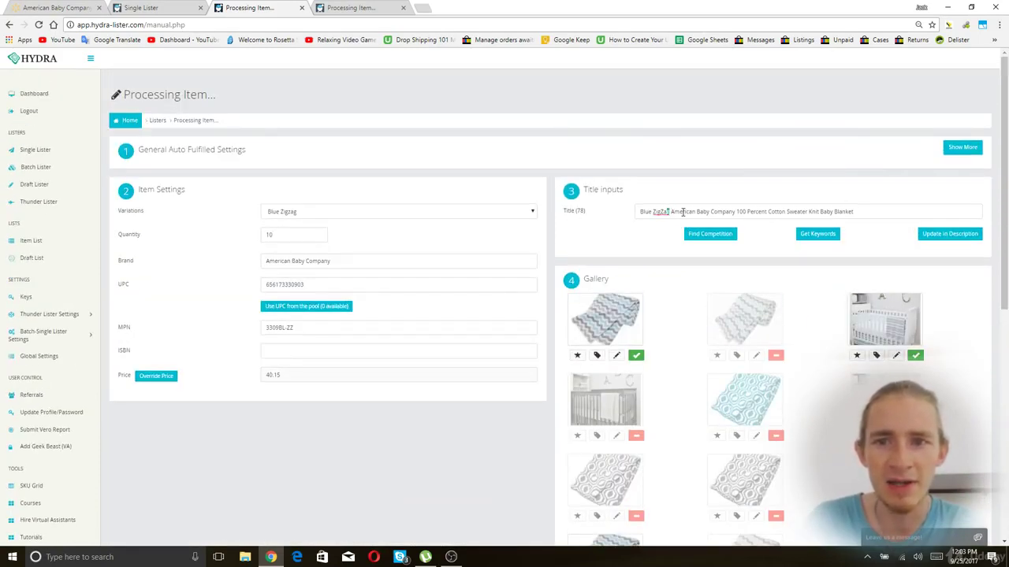
left_click_drag(662, 211, 631, 225)
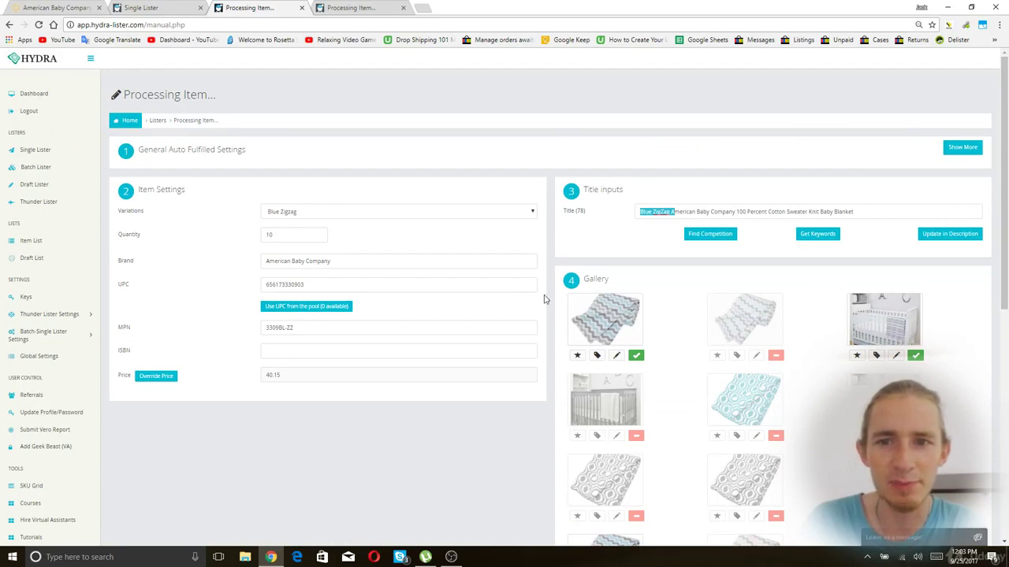
scroll(544, 299, "down", 6)
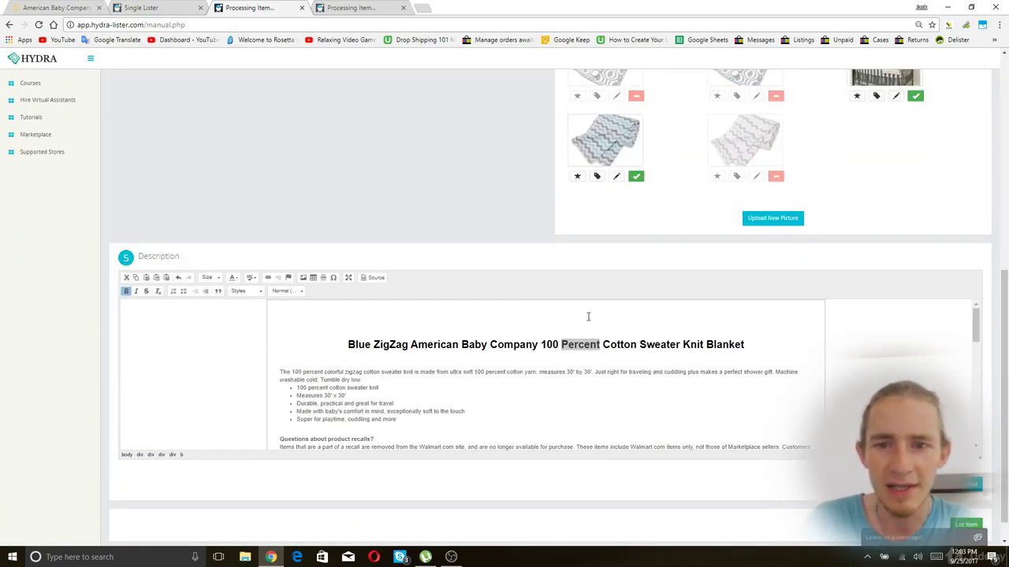
scroll(849, 386, "down", 5)
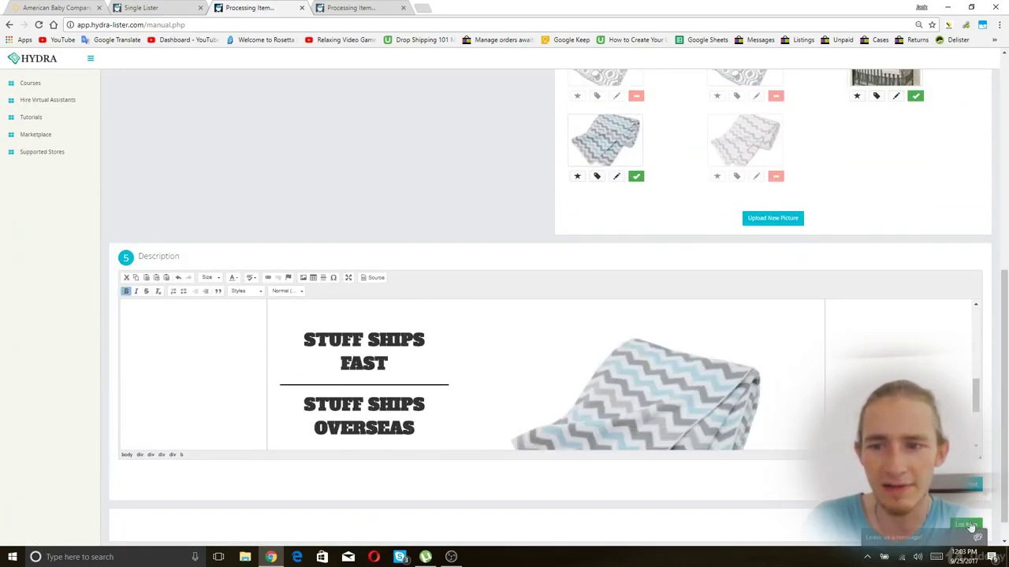
Switch to the third item's listing form and set its variation to Celery Zigzag.
key("ctrl+Tab")
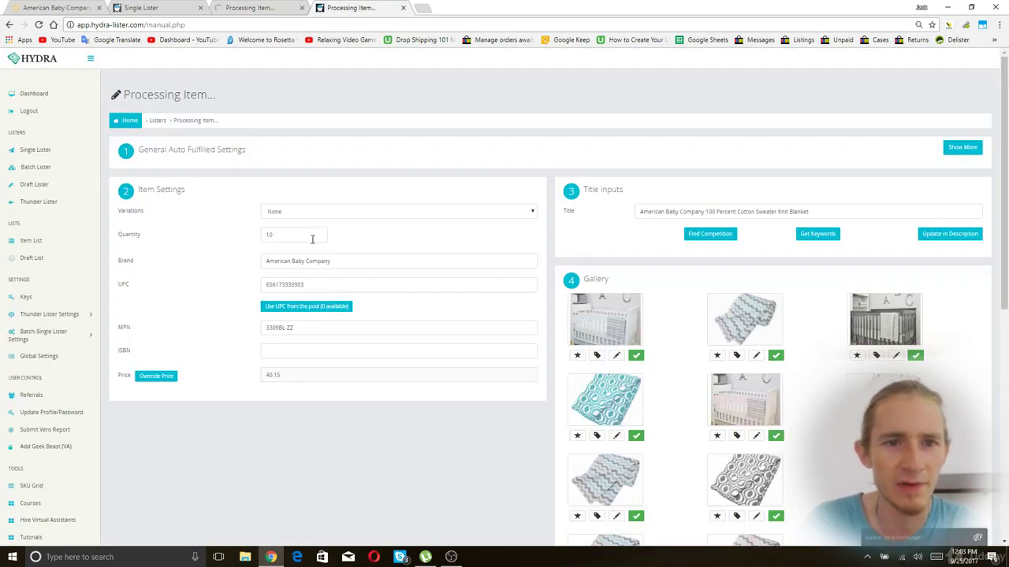
left_click(331, 210)
left_click(350, 266)
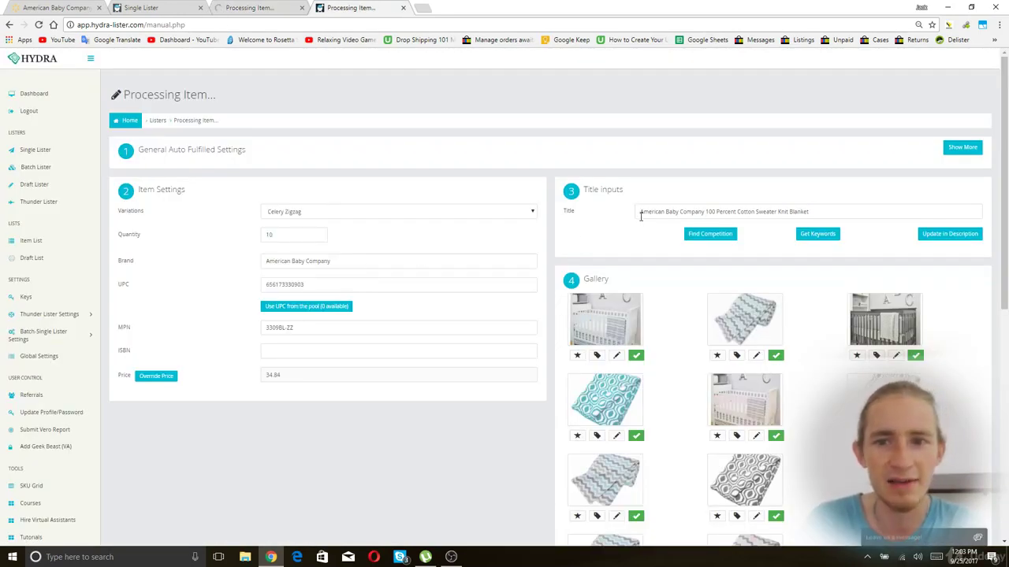
Add "Celery ZigZag" to the start of the third item's title and "Baby" before "Blanket", and update the description with that title.
type("Celery Zig")
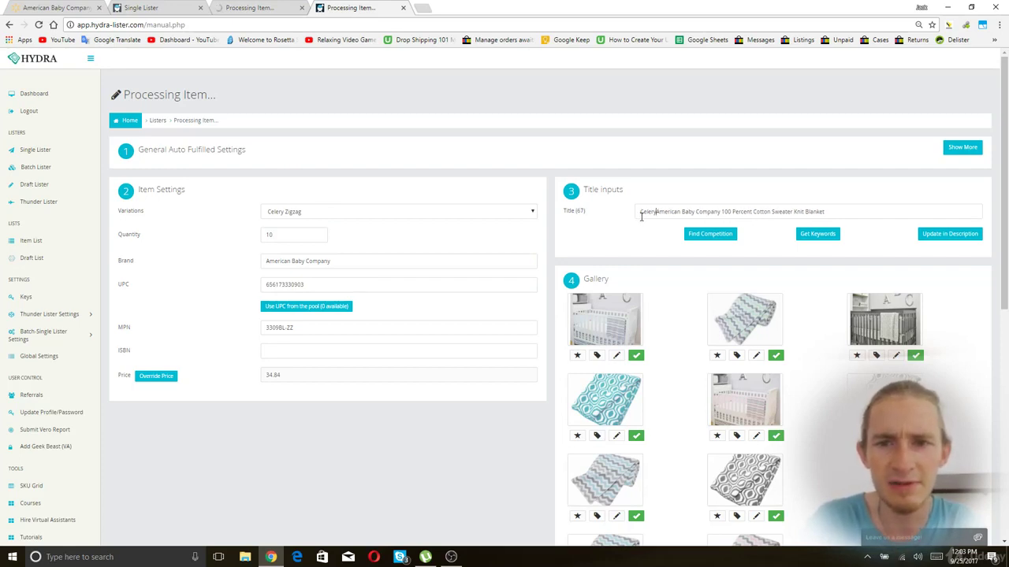
type("Zag")
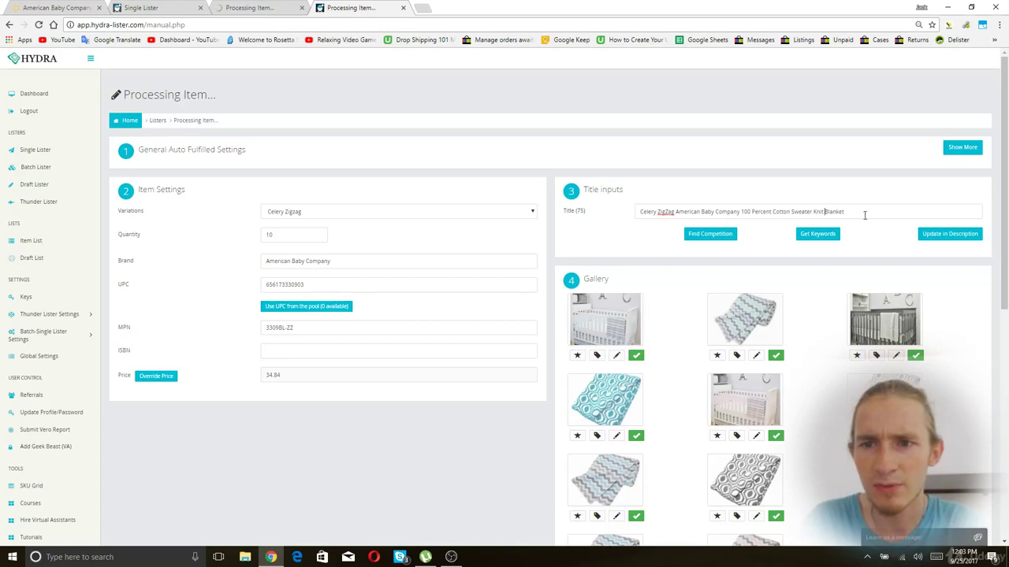
left_click(962, 237)
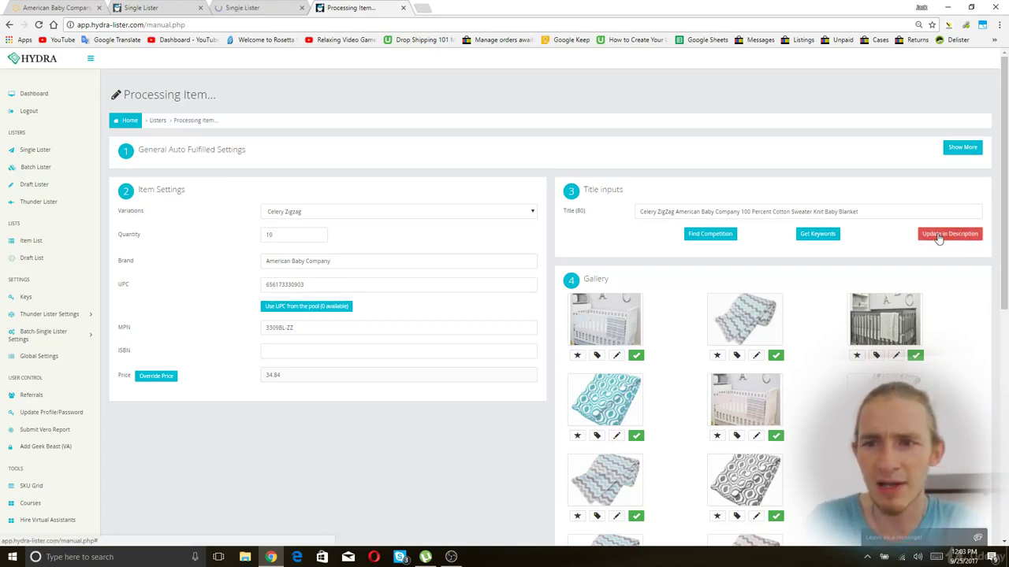
scroll(444, 228, "down", 6)
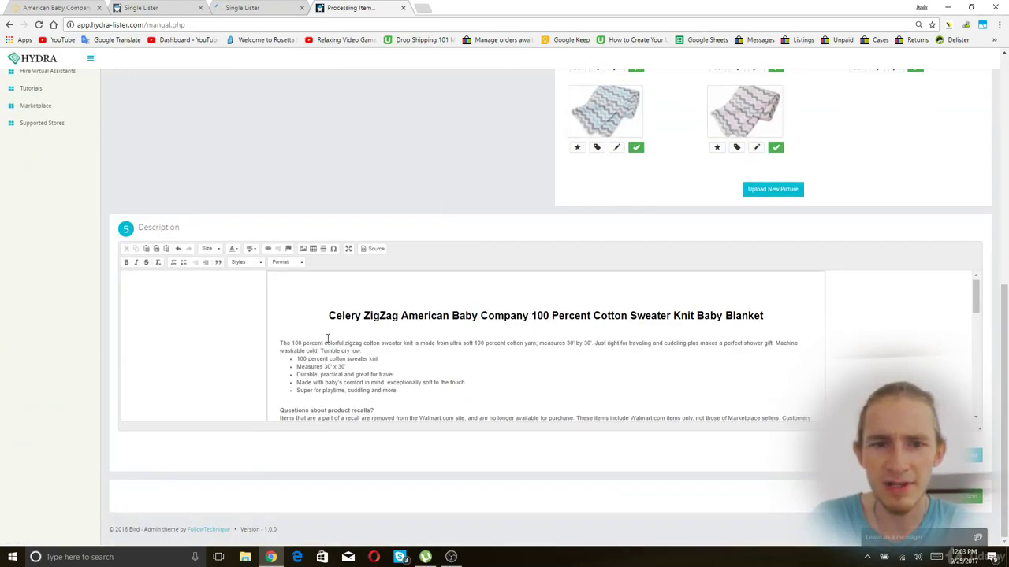
Make the Celery Zigzag blanket picture the main image of the third item's gallery.
scroll(552, 331, "up", 5)
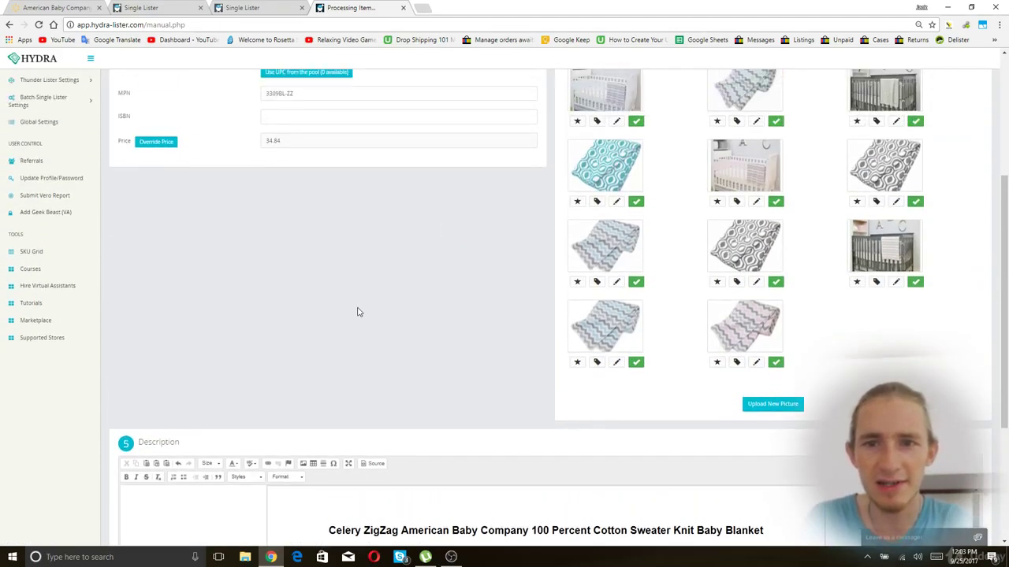
scroll(357, 312, "down", 1)
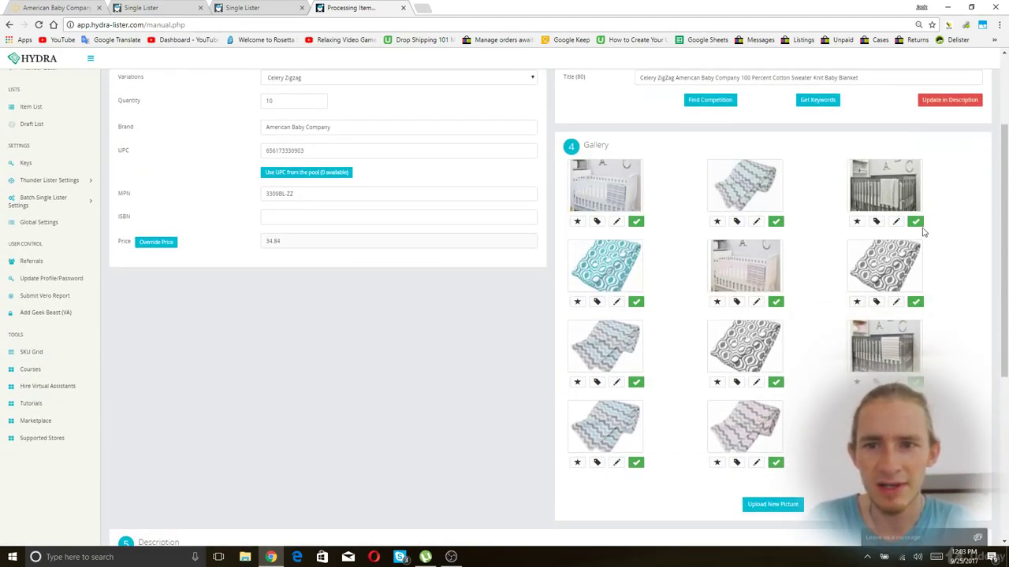
left_click(718, 222)
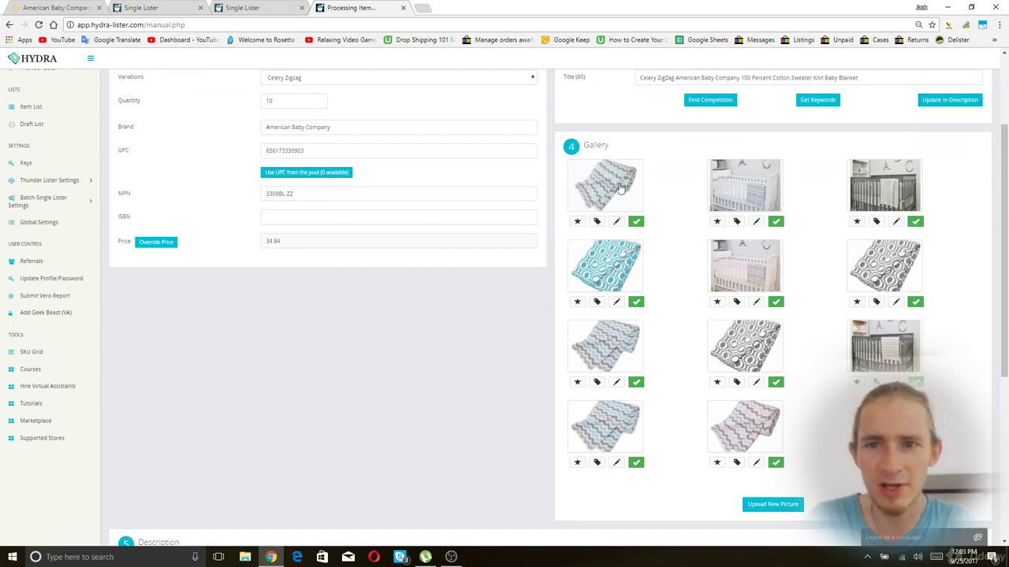
Switch off the gallery's other blanket colors, both ogee patterns, the second-row crib picture and the first-row dark crib picture.
left_click(636, 303)
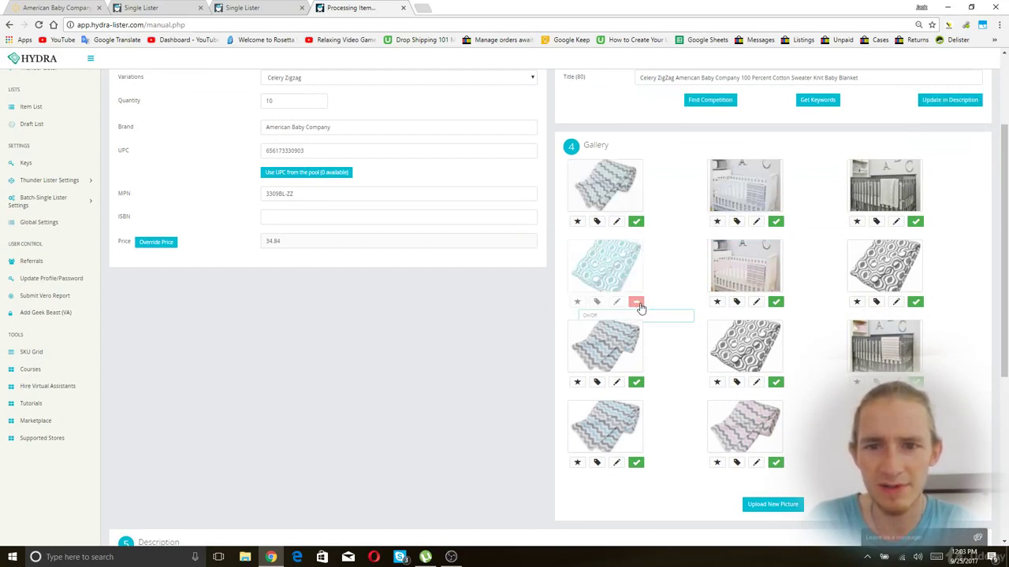
left_click(637, 383)
left_click(637, 463)
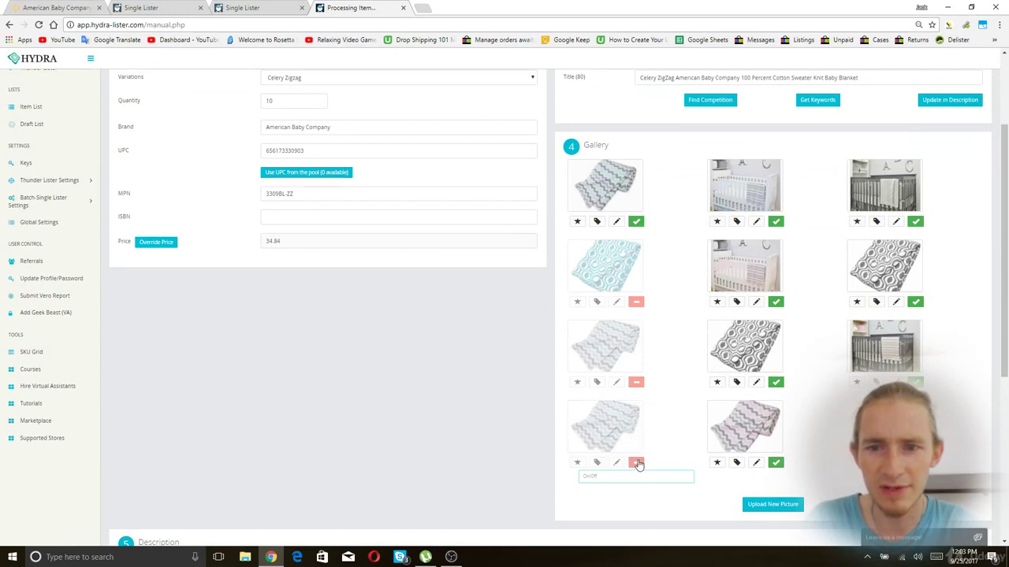
left_click(776, 464)
left_click(776, 382)
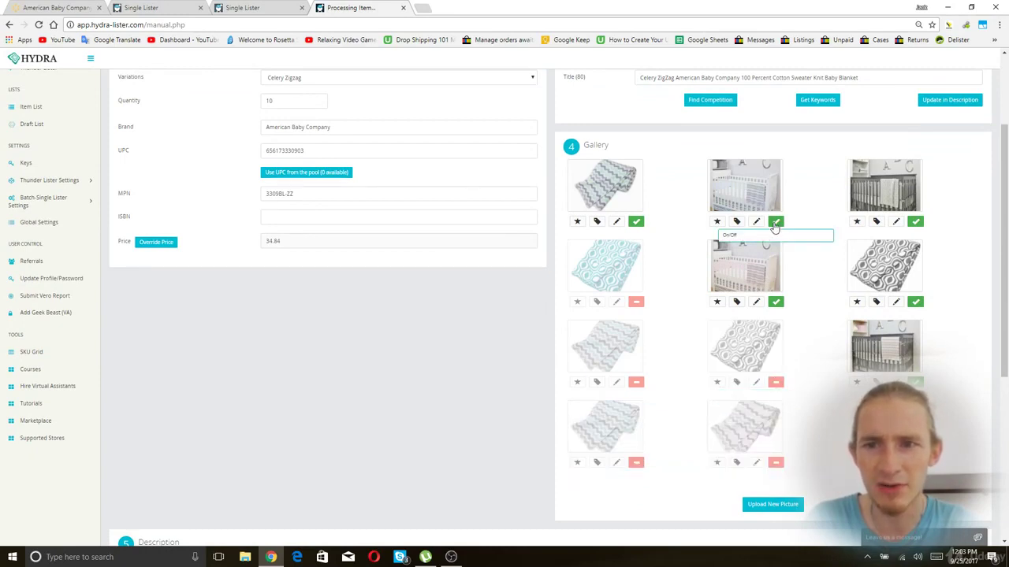
left_click(775, 302)
left_click(914, 302)
left_click(914, 222)
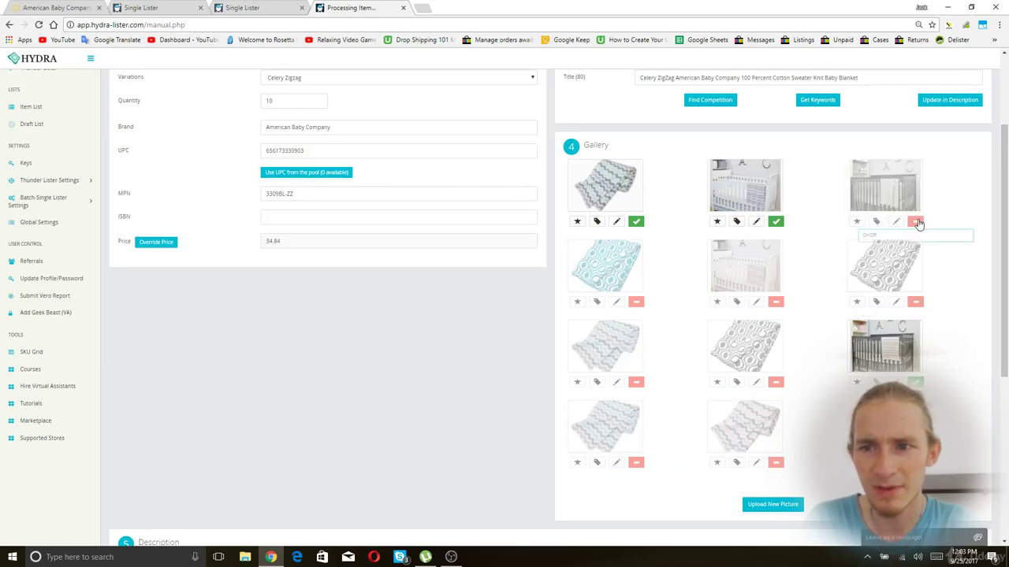
Review the third item's settings and description, and submit the Celery Zigzag blanket for listing.
scroll(487, 293, "up", 3)
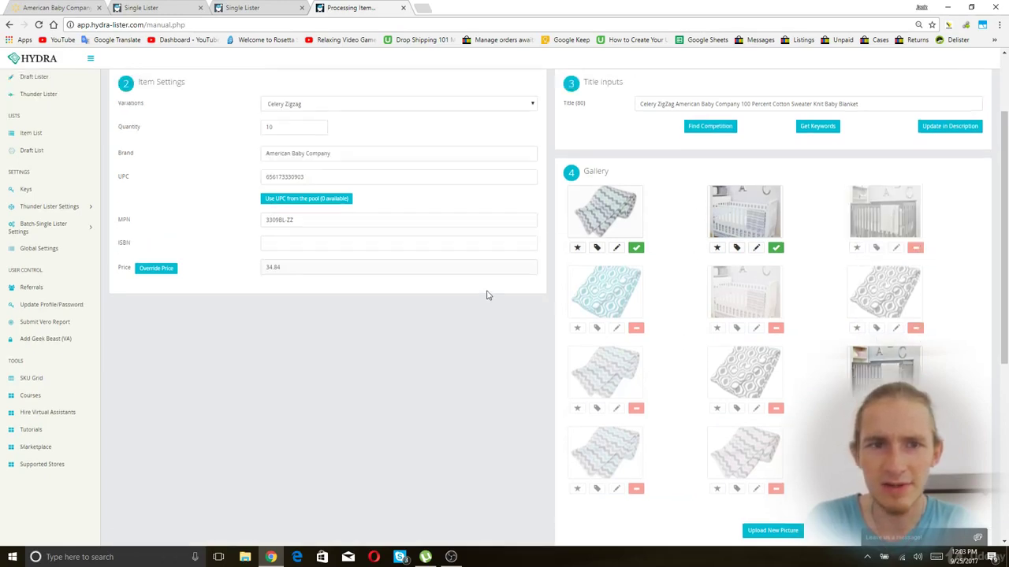
scroll(500, 276, "down", 10)
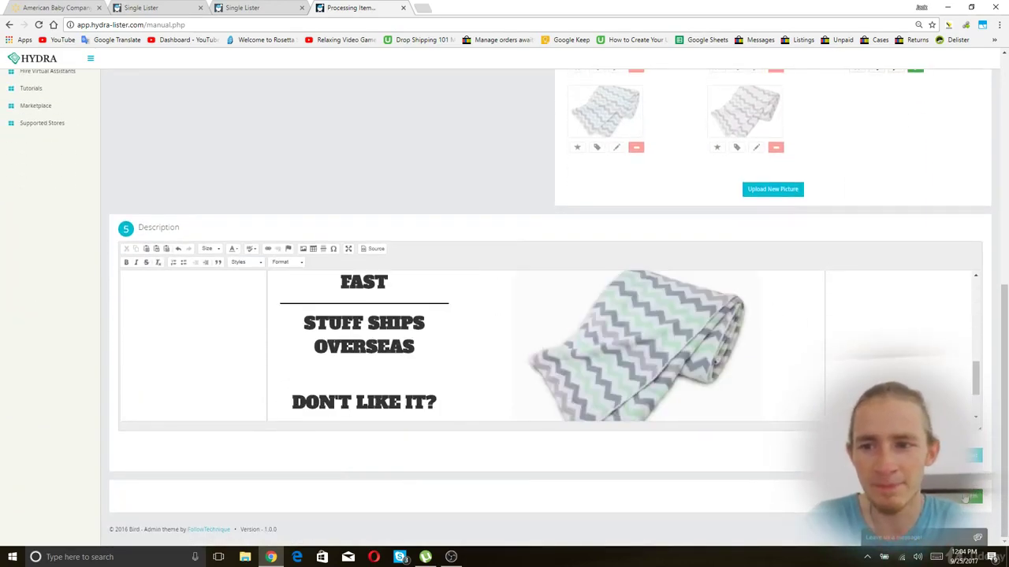
left_click(965, 497)
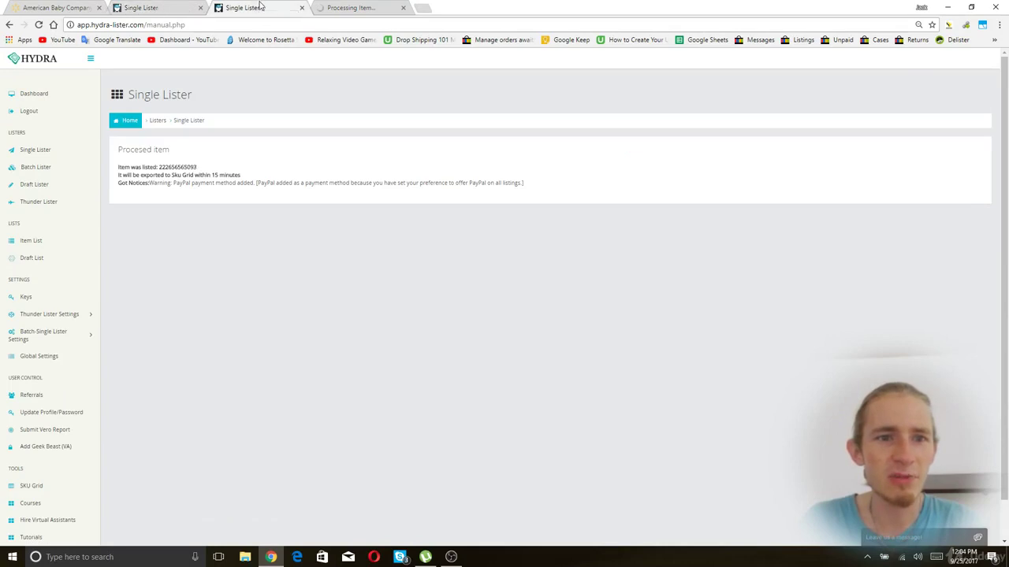
Check the listing results of the first two items and return to the third item's processing page.
left_click(339, 8)
left_click(172, 8)
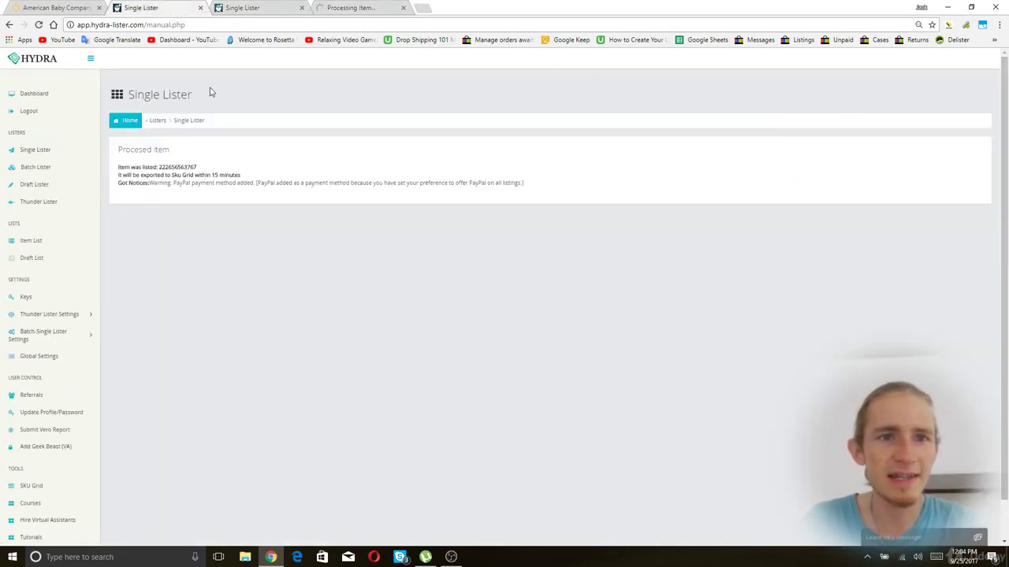
left_click(230, 24)
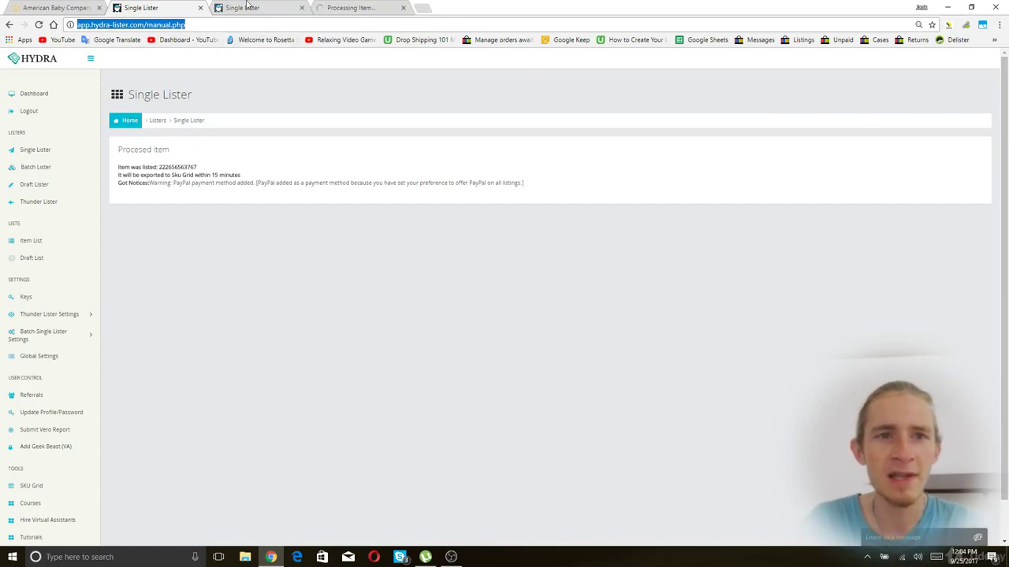
left_click(350, 8)
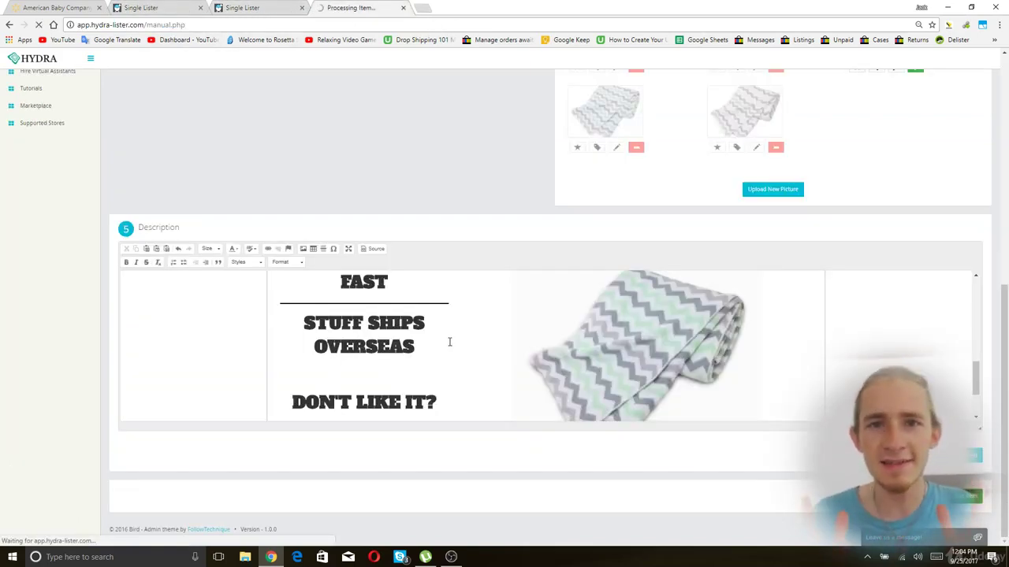